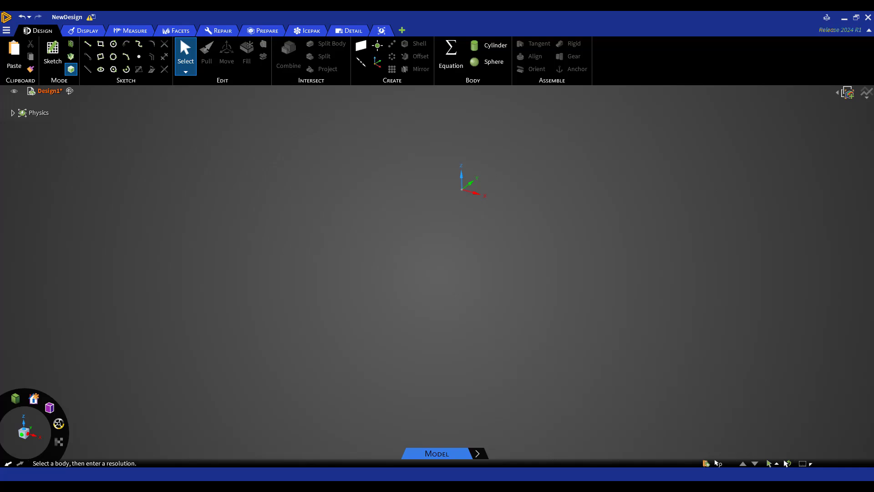
Step: Switch to the browser and look through the femur models in the NIH 3D search results
key(alt+Tab)
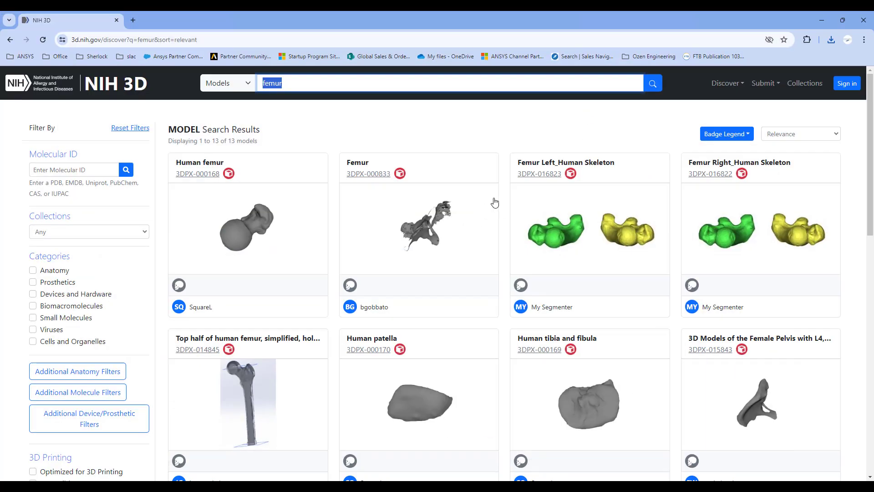
scroll(495, 203, down, 7)
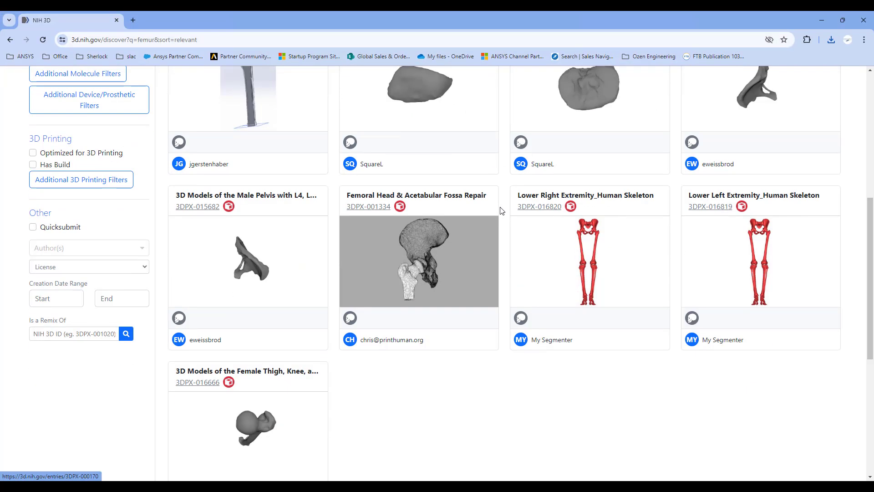
scroll(463, 231, up, 4)
scroll(454, 238, up, 3)
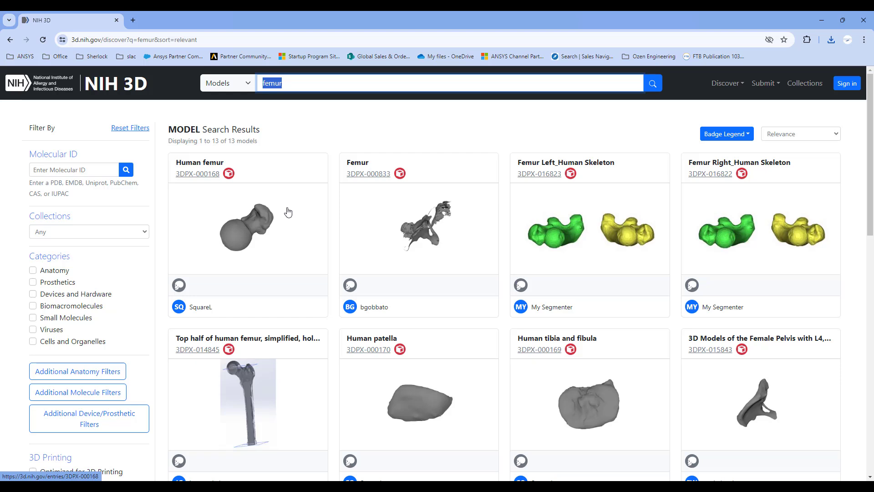
scroll(289, 257, down, 3)
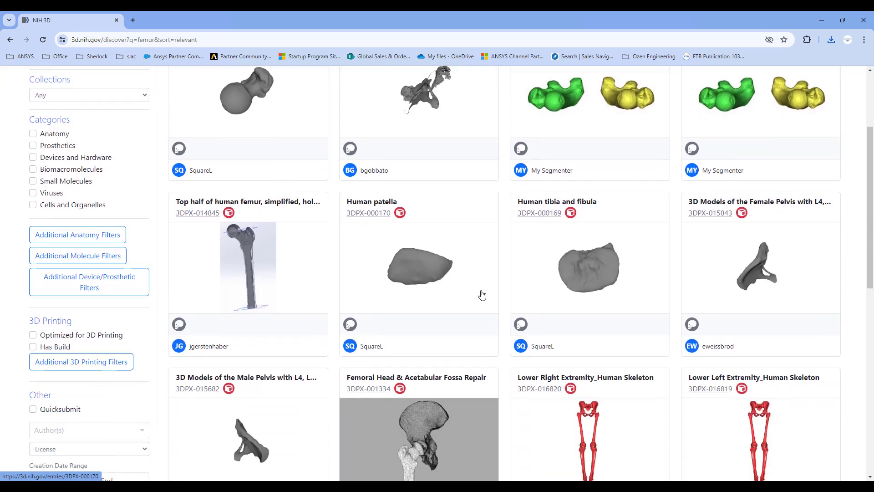
scroll(483, 301, down, 4)
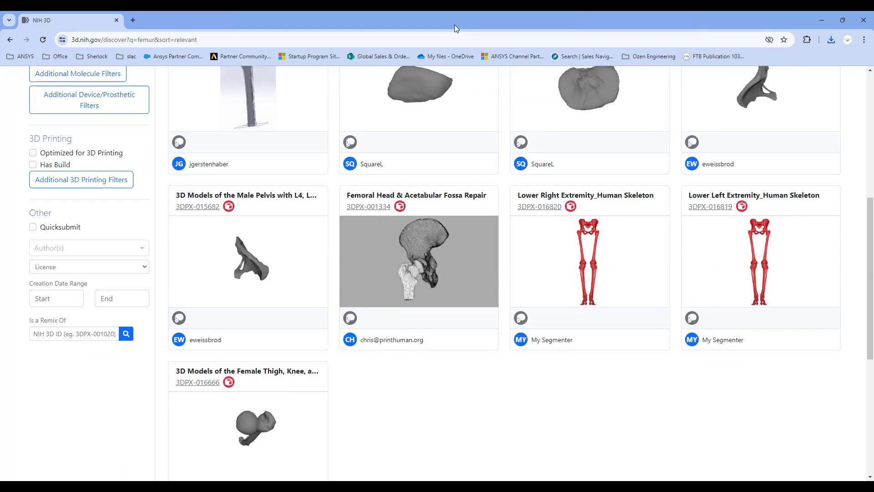
scroll(478, 234, up, 4)
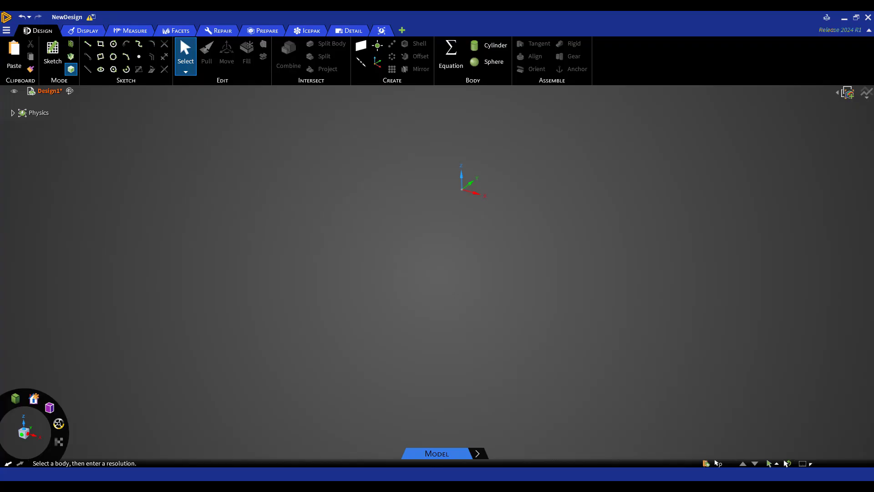
Step: Import the 4th lumbar vertebra STL from the Download-files-for-3DPX-015682 (2) folder into the open Discovery design
mouse_move(522, 474)
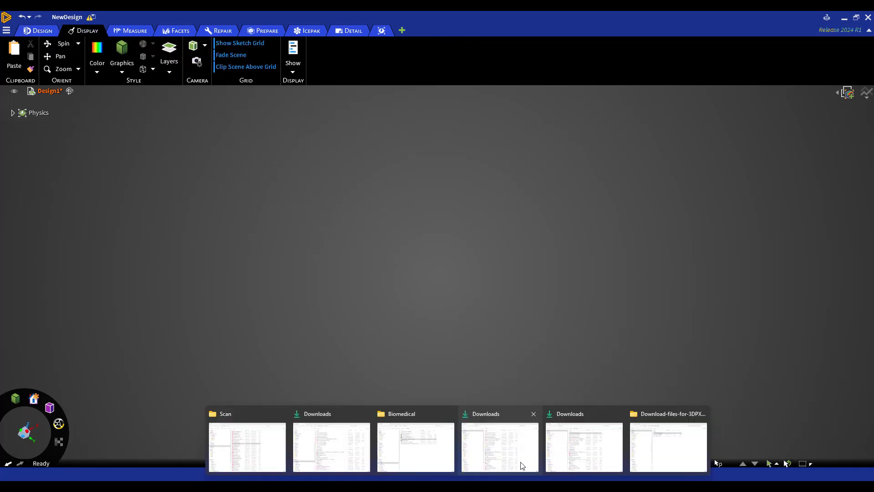
click(658, 449)
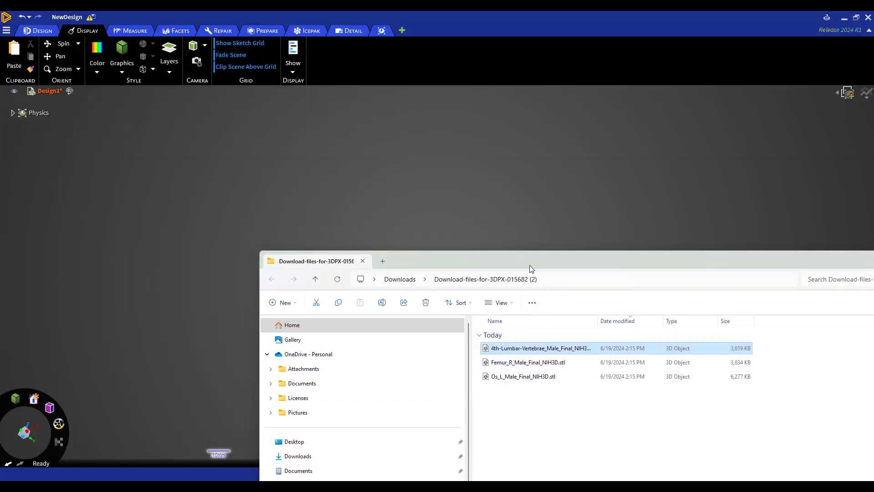
drag(529, 267, 760, 253)
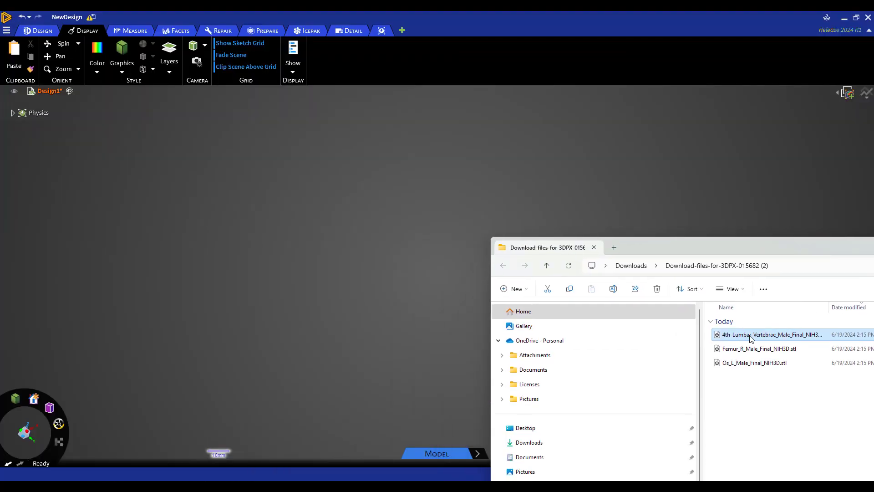
drag(750, 337, 471, 252)
click(176, 381)
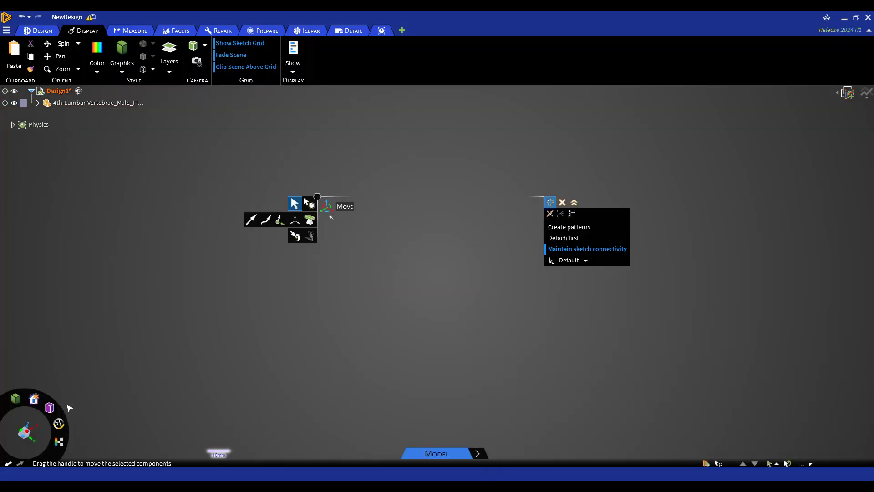
Step: Examine the imported vertebra's facet mesh from several angles and at close range
mouse_move(49, 406)
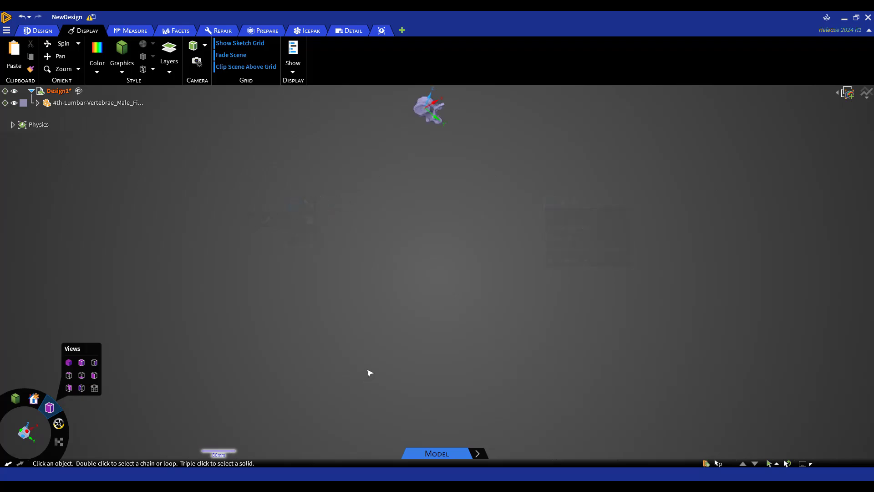
scroll(409, 255, up, 4)
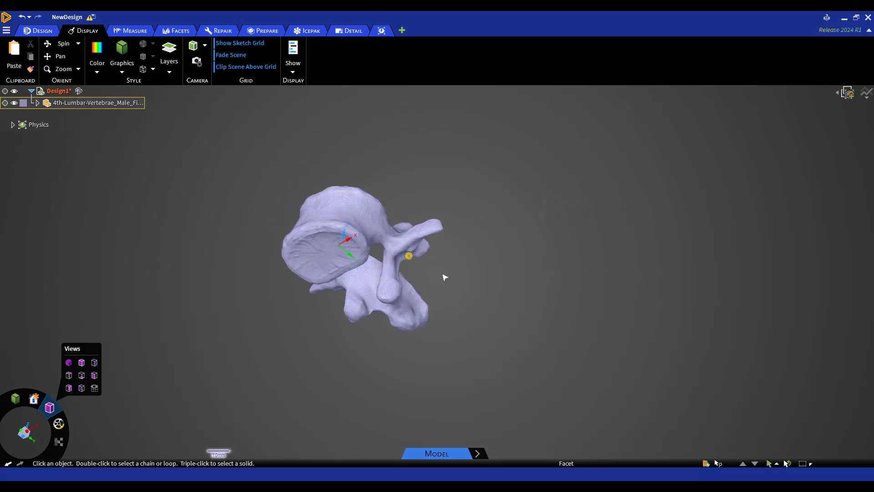
mouse_move(442, 275)
middle_down()
mouse_move(347, 356)
mouse_move(441, 275)
middle_up()
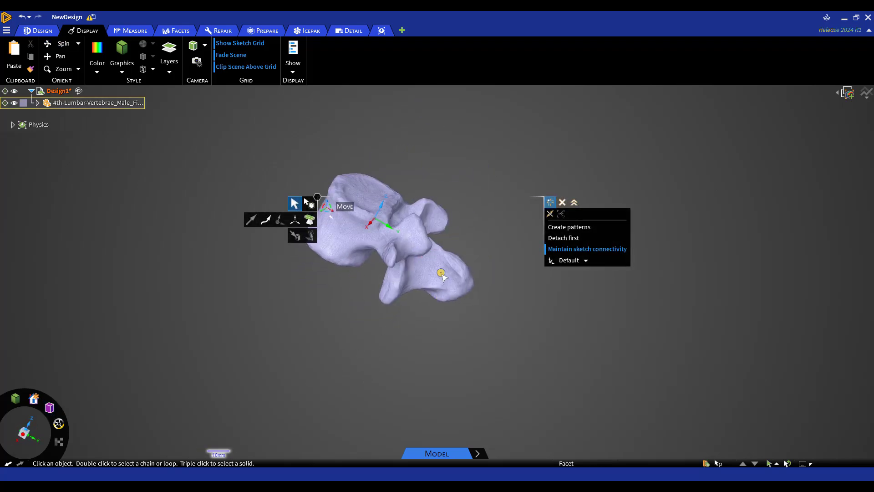
scroll(382, 266, up, 6)
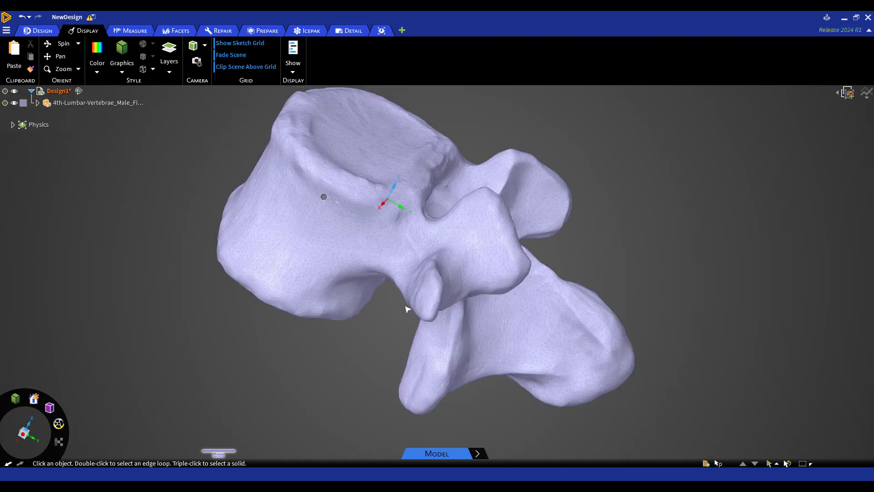
scroll(391, 249, up, 4)
scroll(385, 287, down, 8)
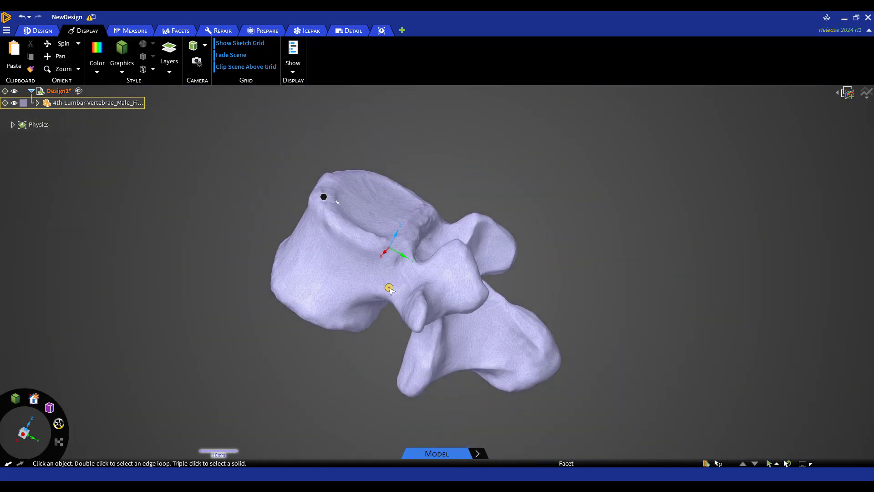
middle_drag(390, 290, 360, 367)
scroll(357, 276, up, 5)
Step: Expand the vertebra component, review the commands available for its Facets body, and inspect the bone from the front
click(96, 102)
click(38, 103)
right_click(66, 115)
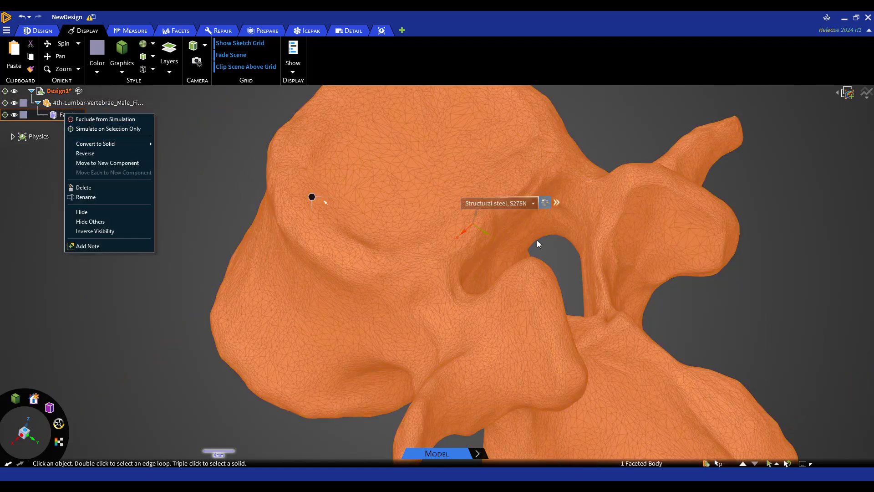
click(558, 261)
click(558, 262)
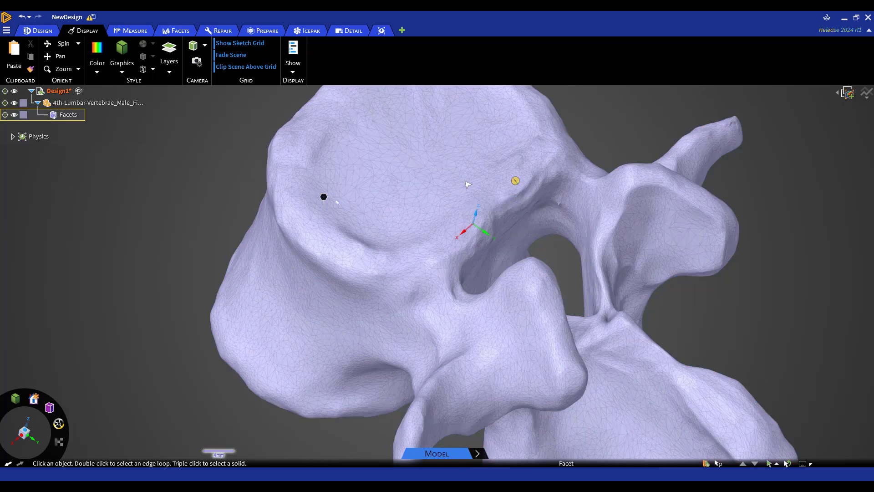
scroll(535, 262, down, 3)
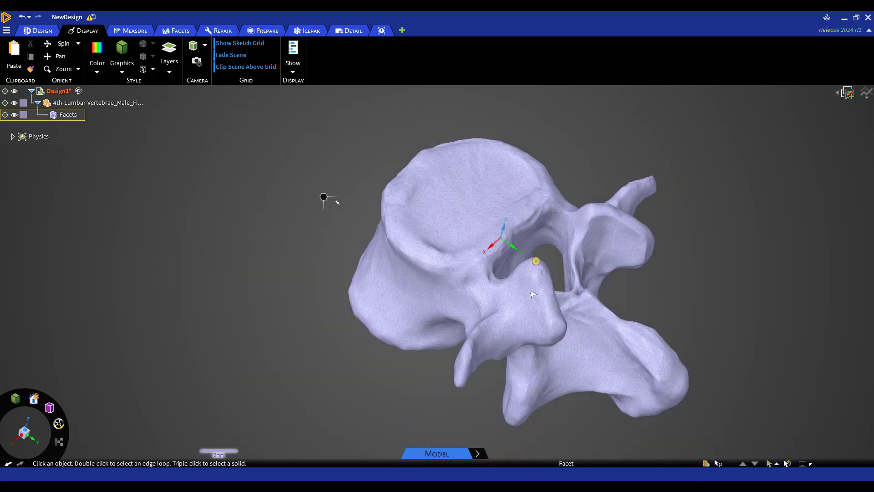
middle_drag(532, 293, 525, 223)
middle_drag(456, 231, 436, 358)
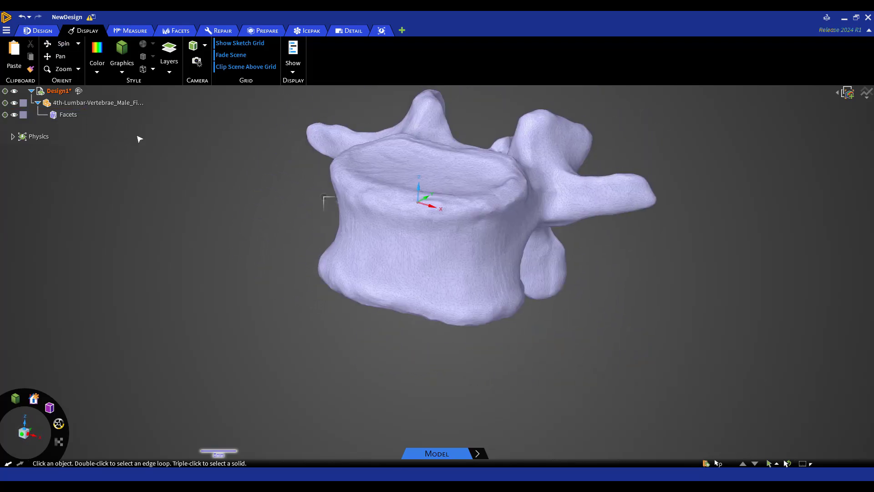
Step: Enable the Sub-D ribbon tab in the application's customization settings
click(36, 30)
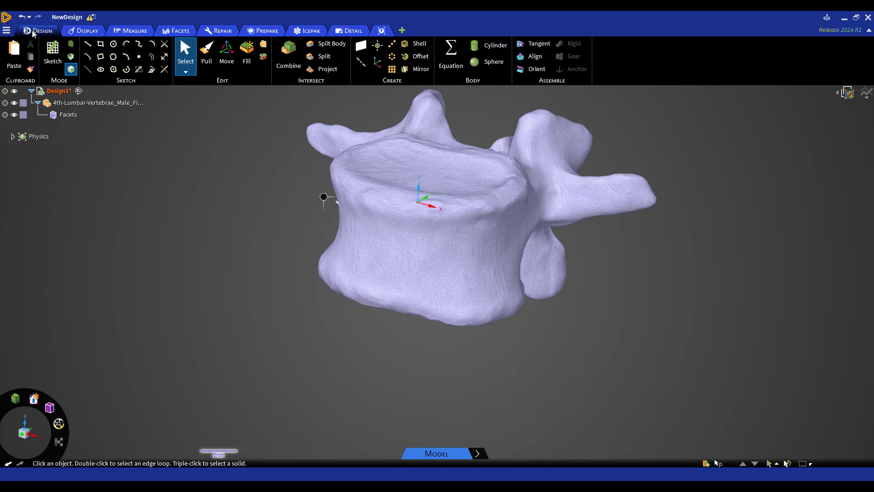
click(7, 31)
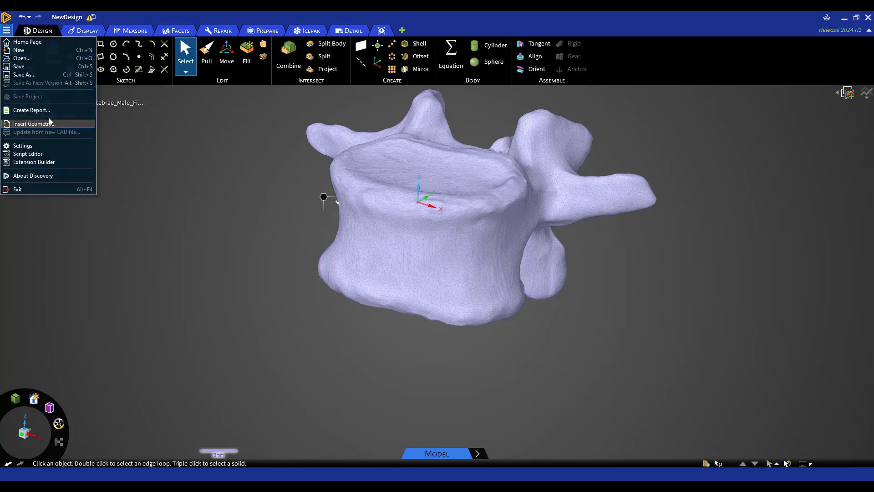
click(38, 148)
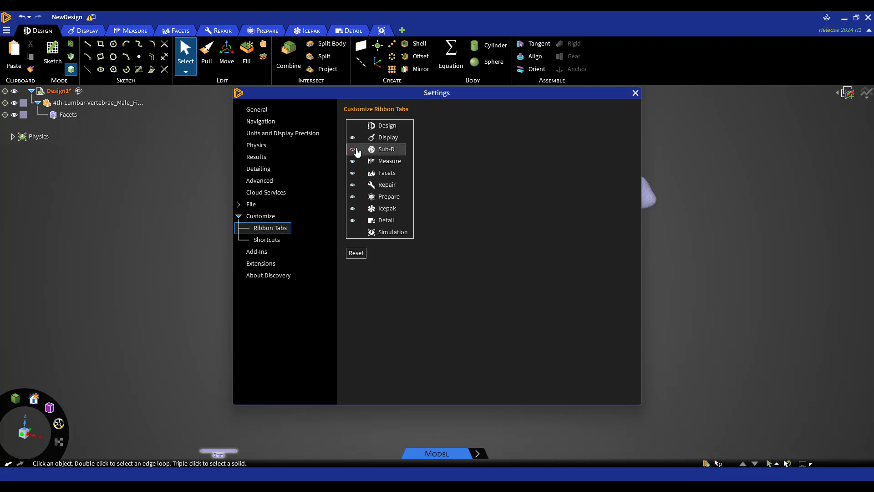
click(353, 149)
click(635, 93)
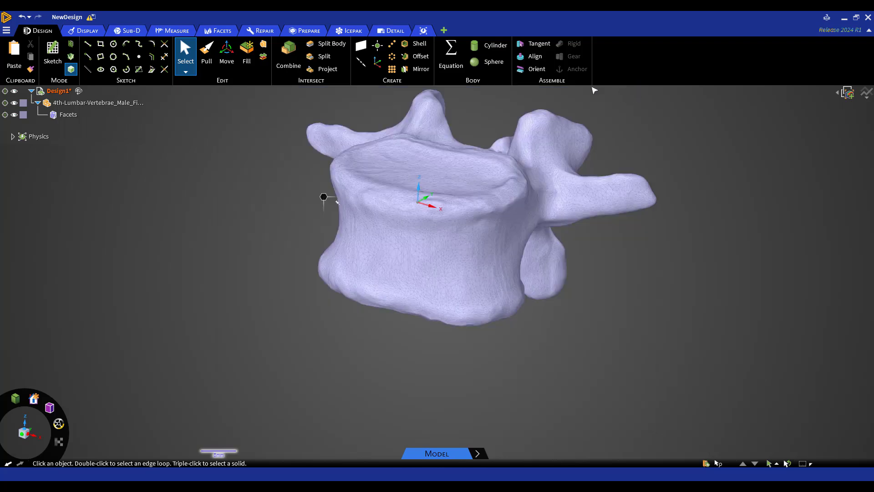
Step: Convert the vertebra's faceted body with Facets to SubD, using a fit tolerance of 1 mm
click(117, 30)
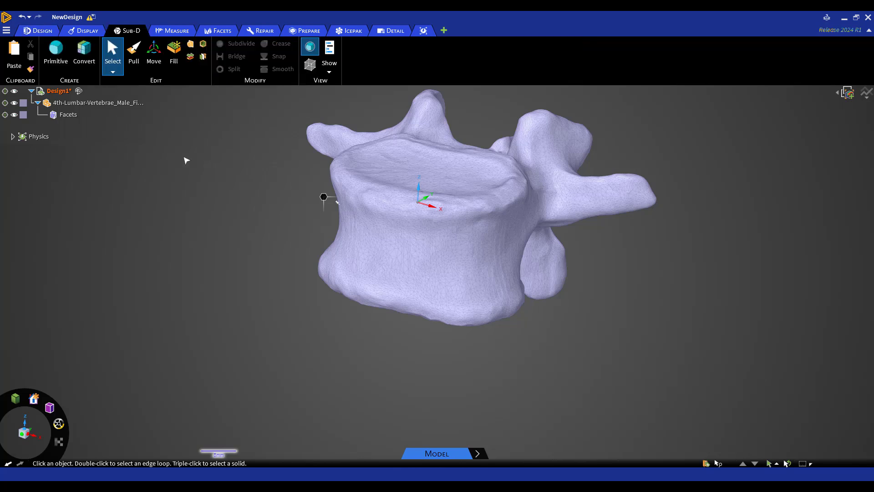
middle_drag(258, 177, 184, 138)
click(84, 51)
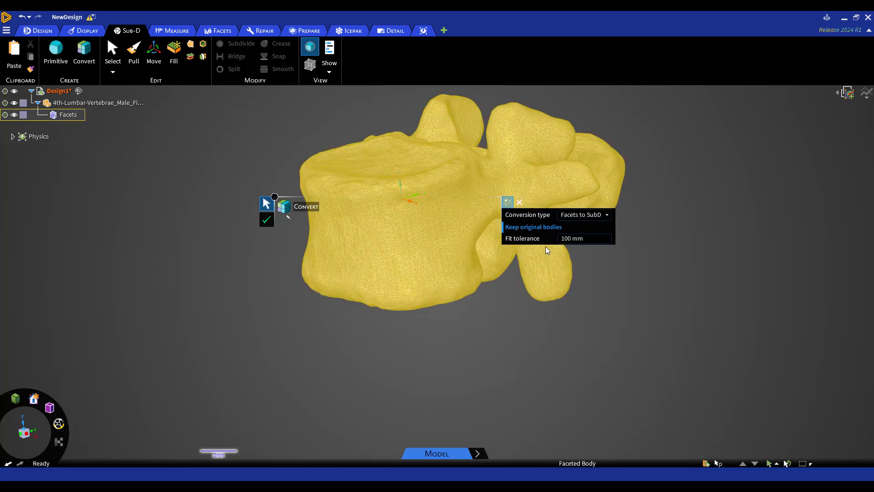
click(573, 239)
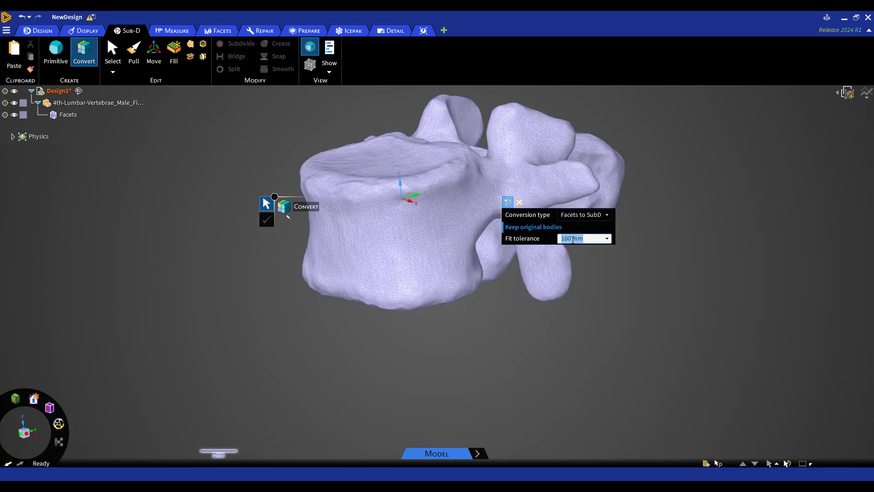
text(1)
click(417, 240)
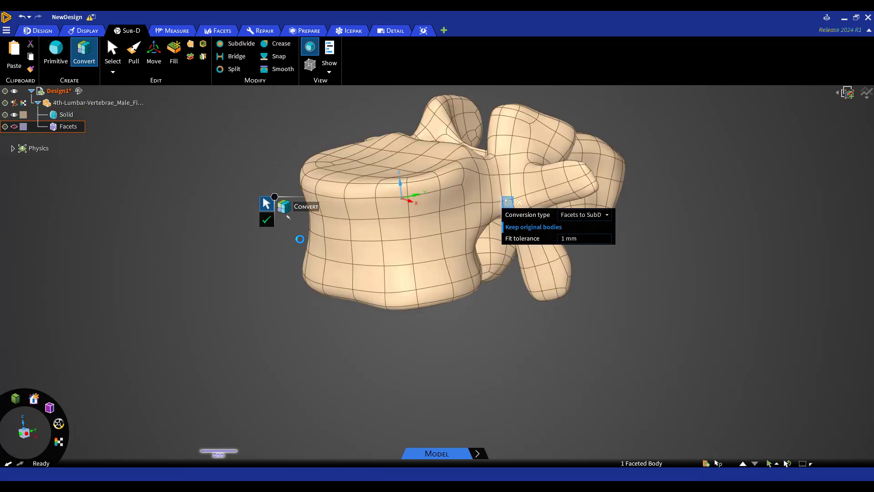
key(Escape)
key(Escape)
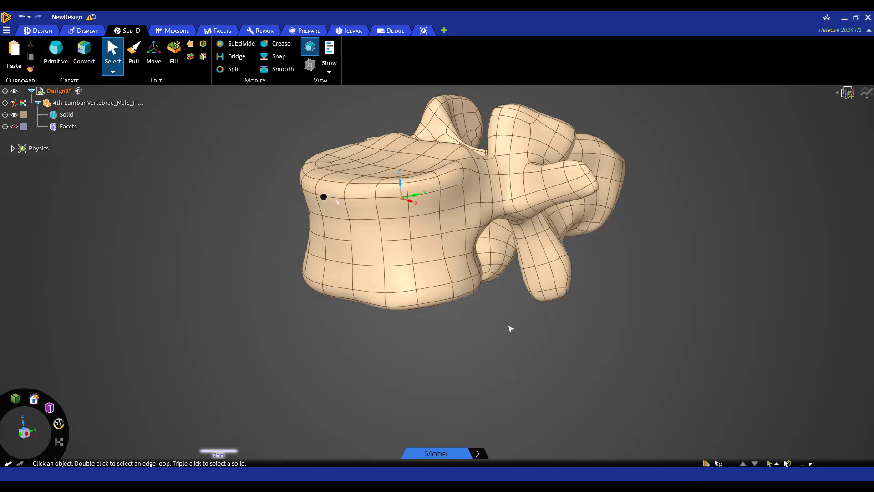
Step: Show the hidden Facets body together with the converted SubD solid
scroll(509, 327, down, 3)
scroll(509, 326, up, 6)
click(24, 129)
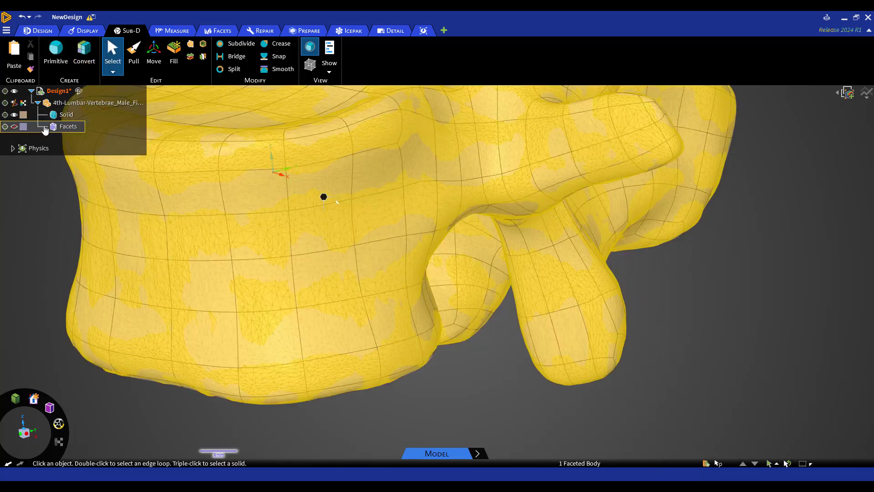
scroll(208, 196, down, 3)
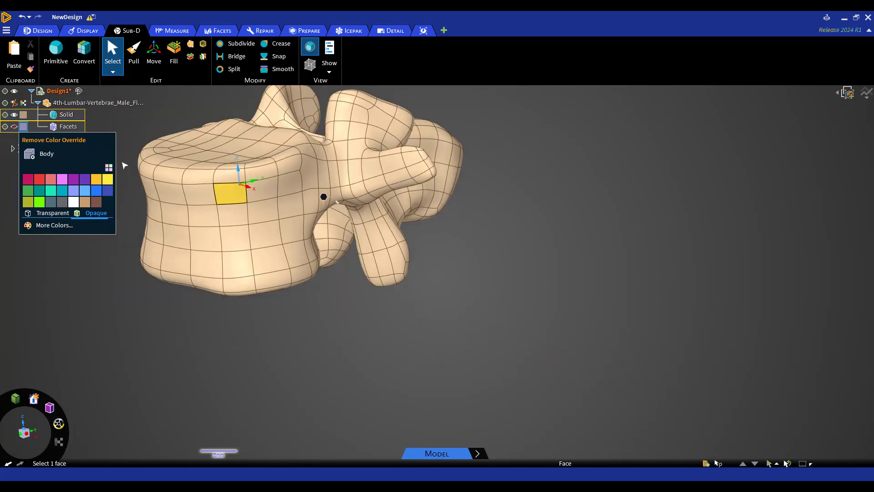
click(15, 129)
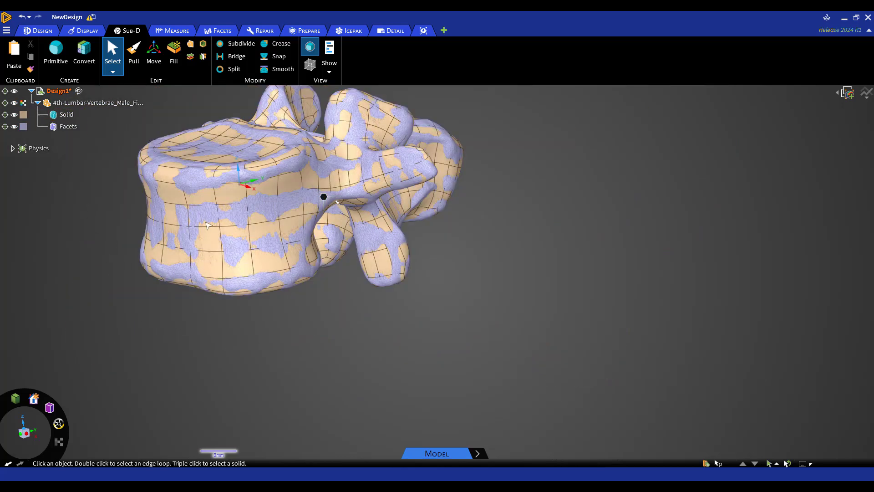
Step: Compare the SubD solid with the overlaid facets up close and select a face on the vertebral body's upper rim
scroll(255, 173, up, 4)
middle_drag(258, 176, 419, 261)
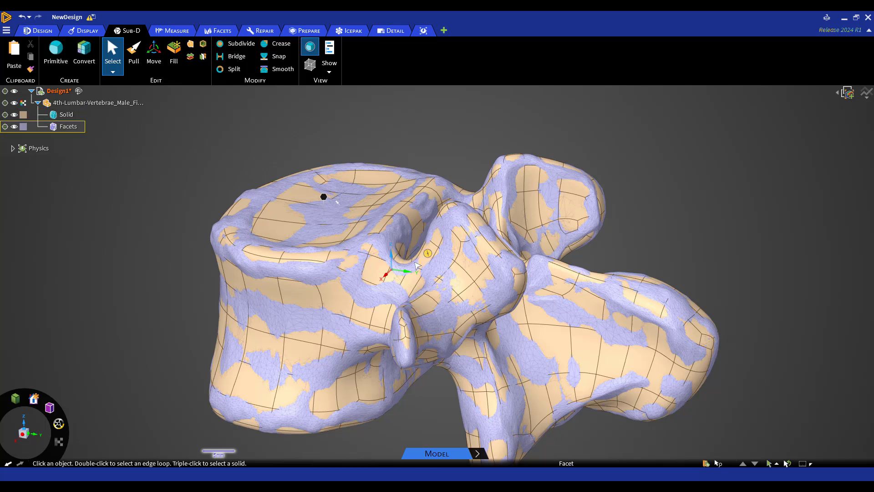
click(294, 236)
scroll(292, 233, up, 5)
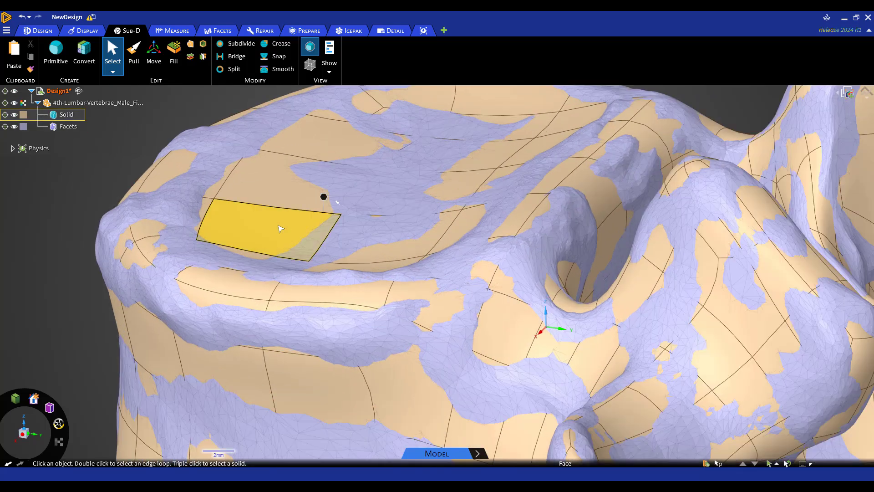
middle_drag(275, 227, 299, 237)
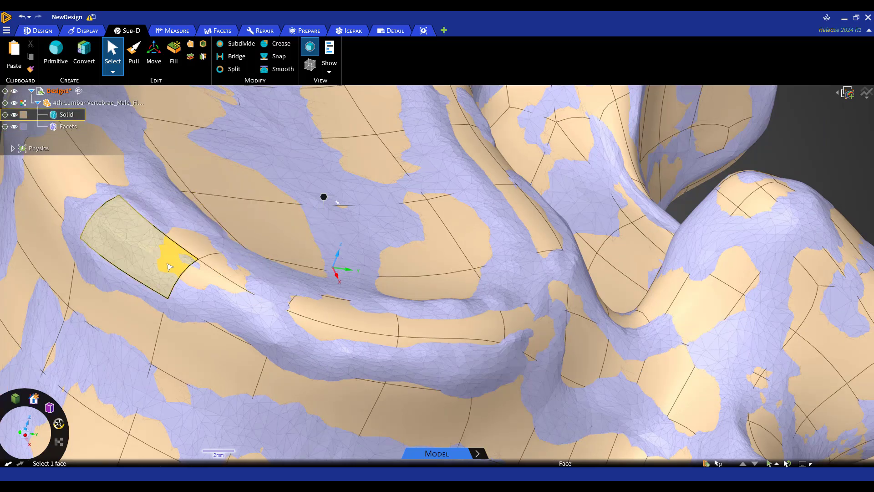
click(168, 267)
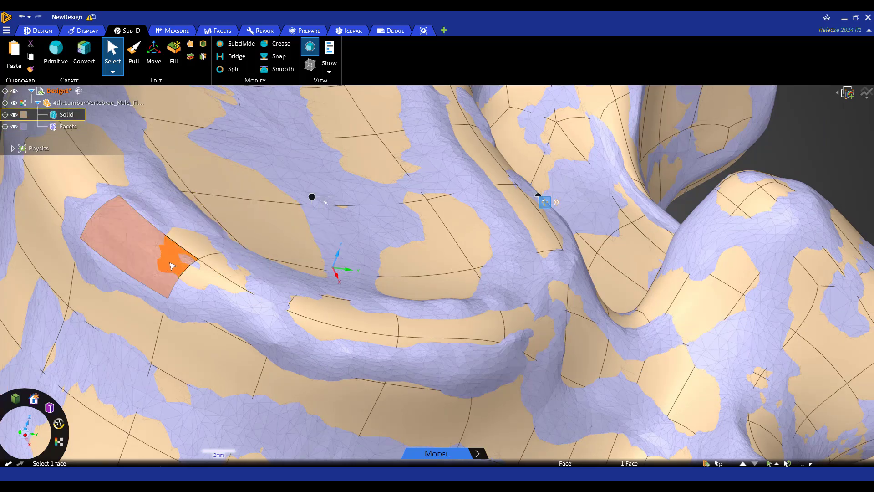
Step: Pull the selected SubD face on the vertebral body's upper rim slightly outward toward the facets
key(p)
scroll(173, 254, down, 3)
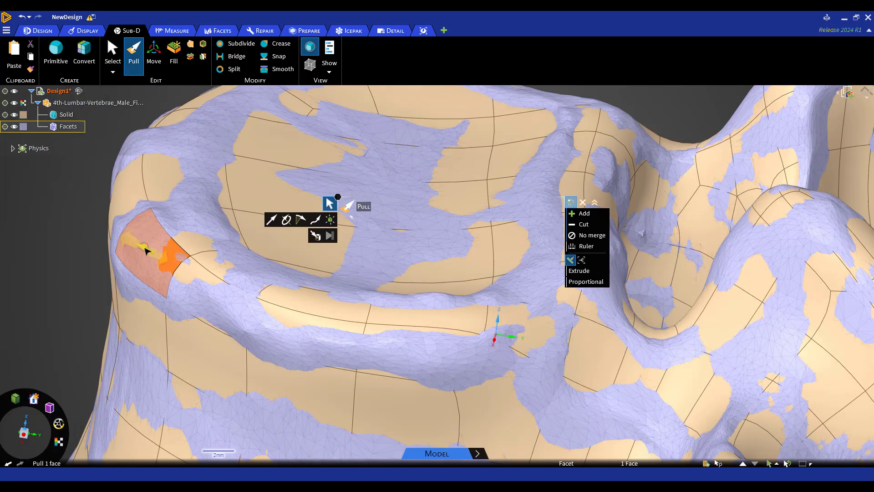
drag(146, 251, 144, 251)
Step: Pull three adjacent SubD faces along the vertebral body's upper rim outward together to match the facet surface more closely
click(308, 327)
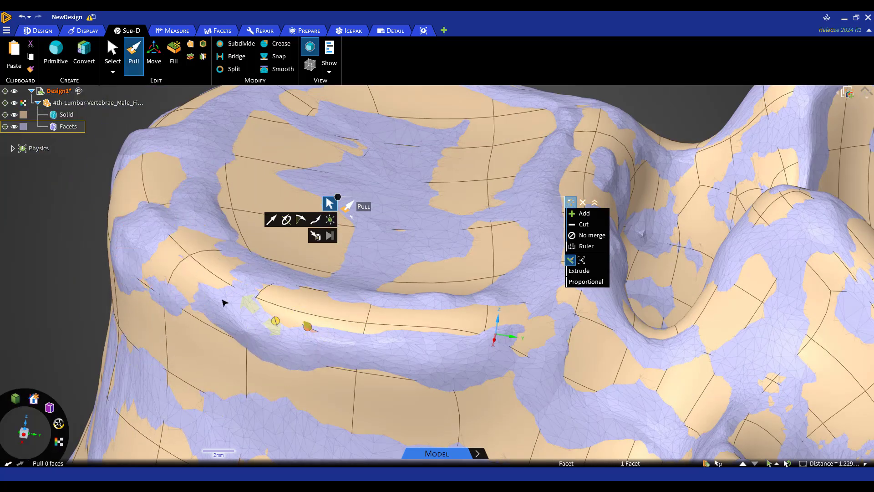
click(202, 279)
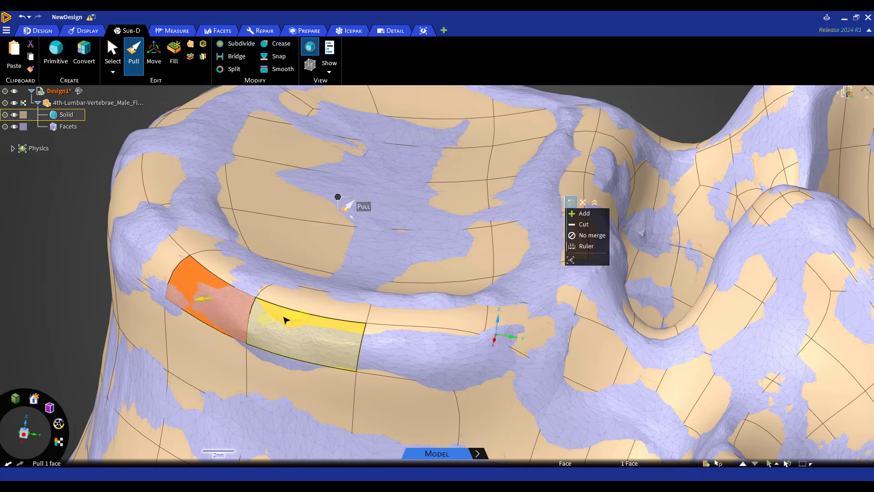
ctrl+click(286, 320)
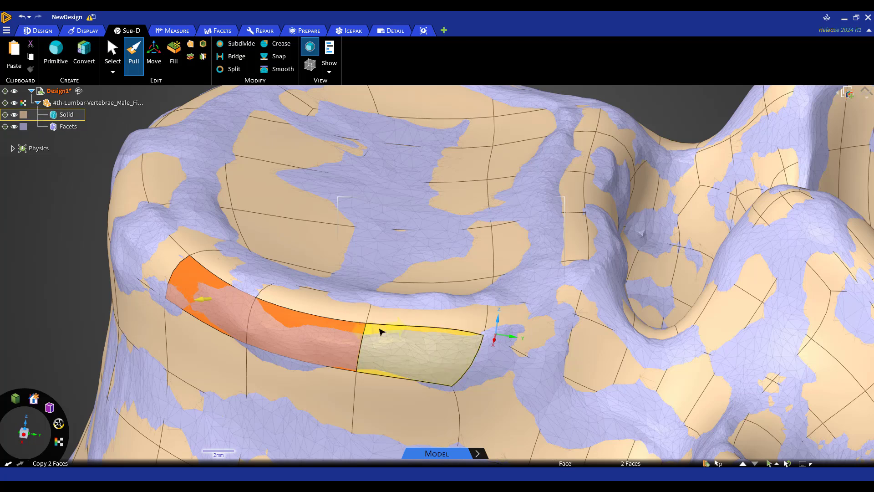
ctrl+click(382, 331)
middle_drag(413, 327, 314, 343)
drag(247, 324, 244, 337)
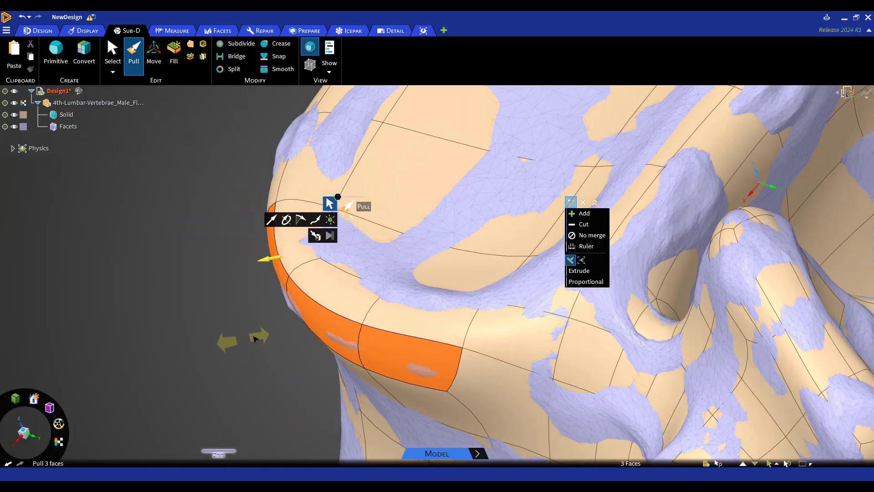
middle_drag(244, 336, 299, 275)
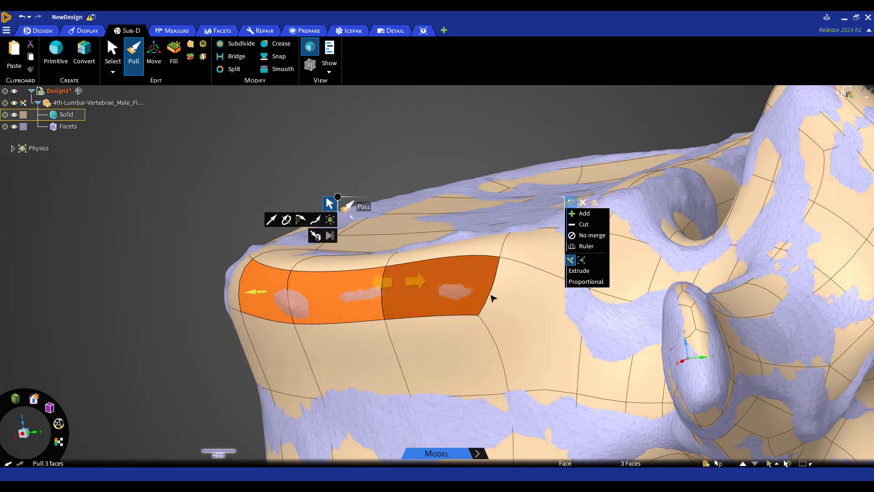
key(Escape)
Step: Hide the Facets body so only the SubD solid is displayed
scroll(430, 324, down, 3)
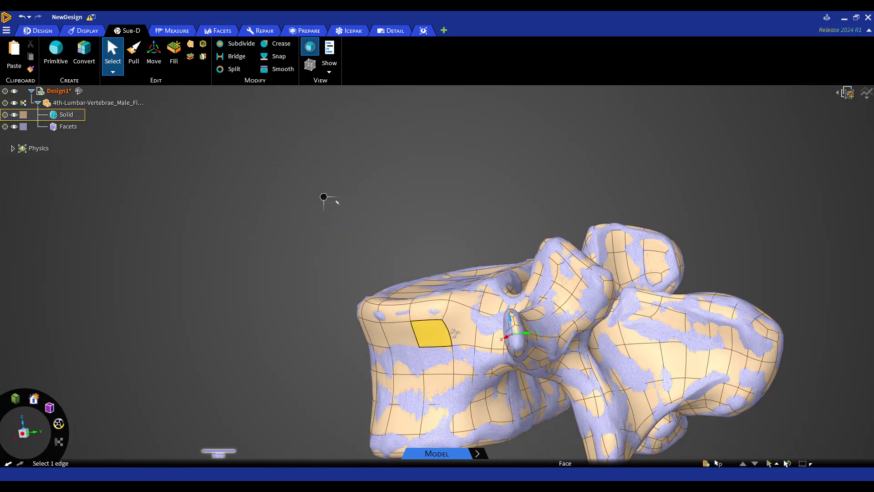
middle_drag(431, 324, 434, 306)
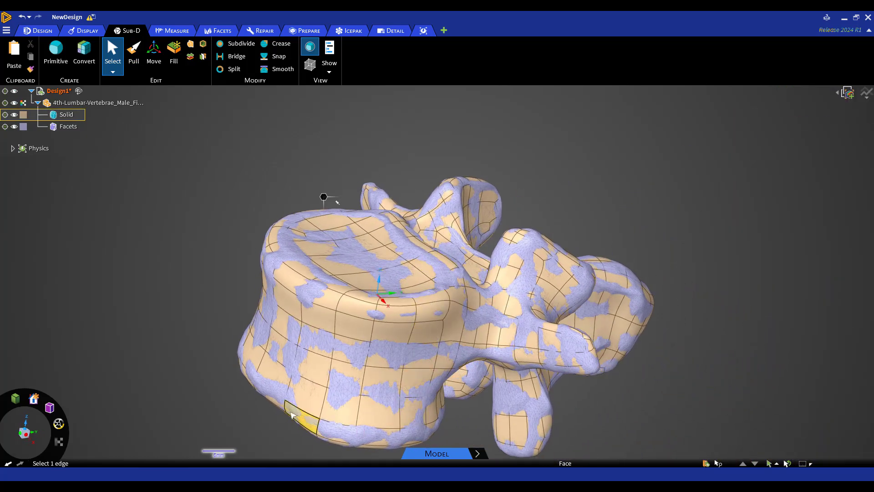
scroll(293, 410, up, 2)
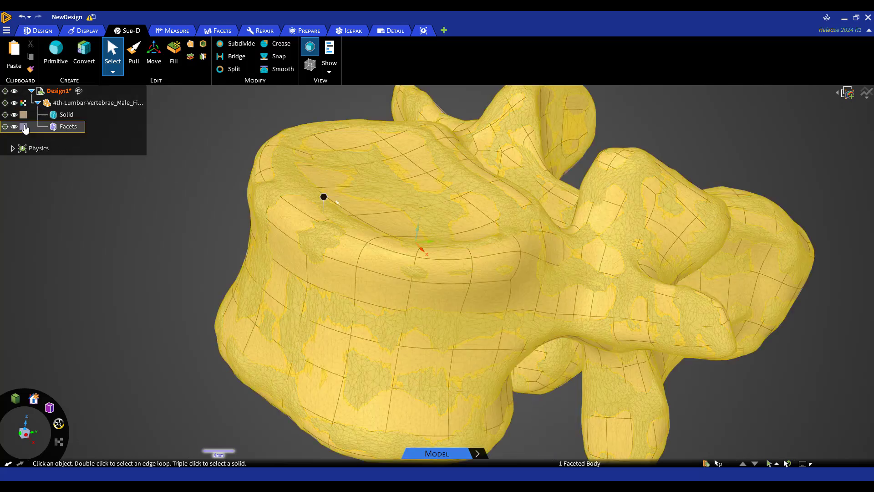
click(14, 126)
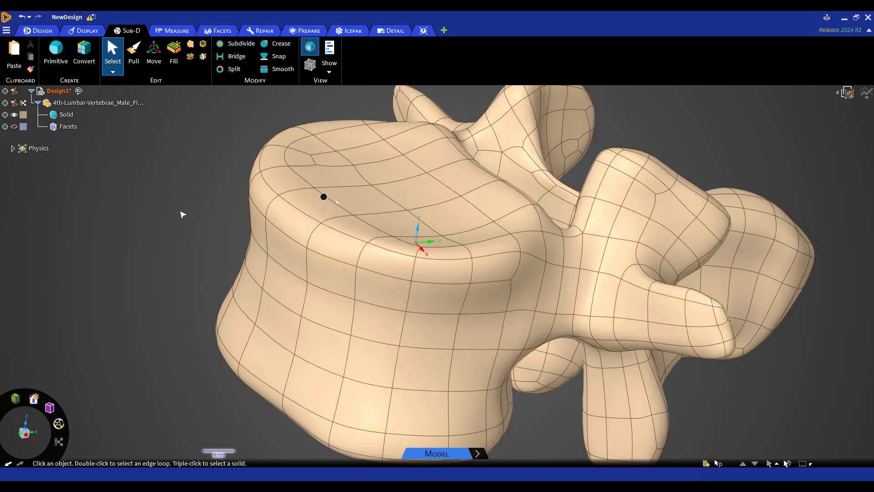
Step: Convert the vertebra's SubD body with the SubD to Solid conversion type, keeping the original body
mouse_move(184, 221)
middle_down()
mouse_move(168, 189)
mouse_move(138, 197)
mouse_move(154, 195)
middle_up()
click(66, 117)
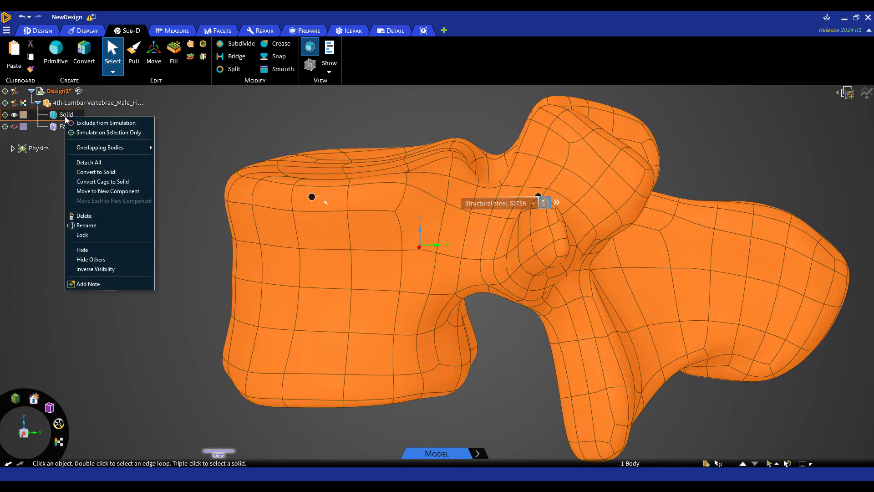
click(87, 58)
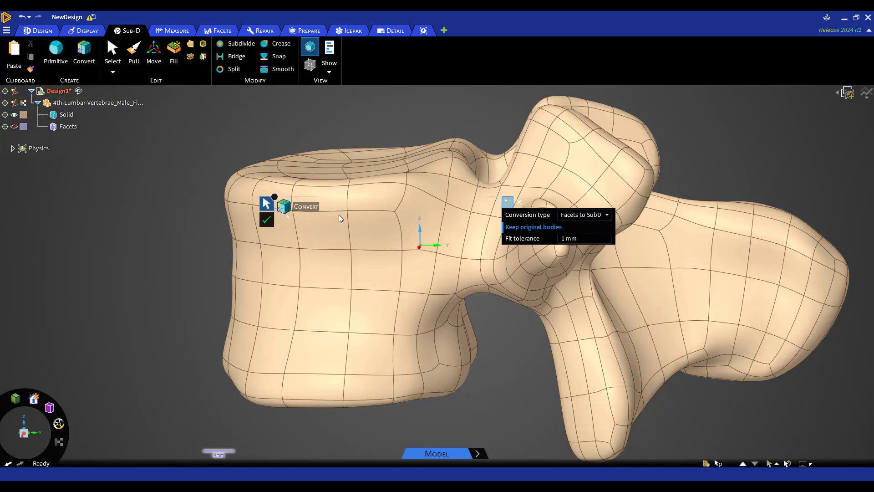
click(593, 216)
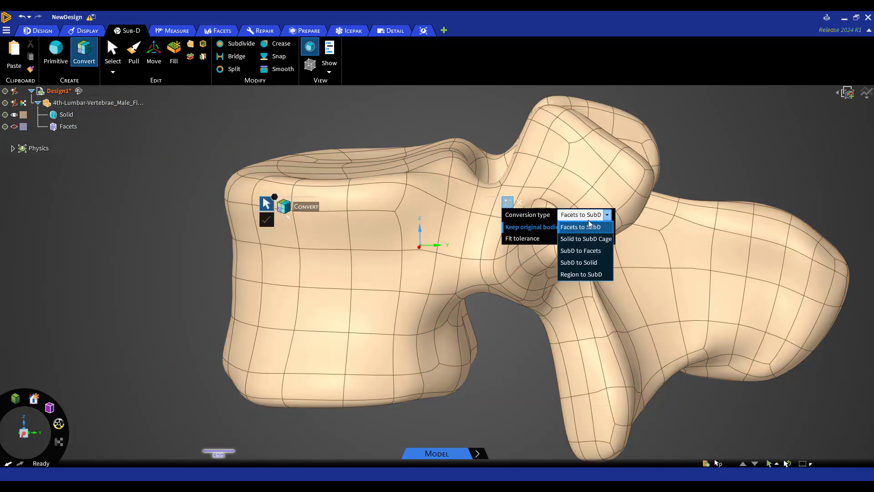
click(587, 263)
click(414, 264)
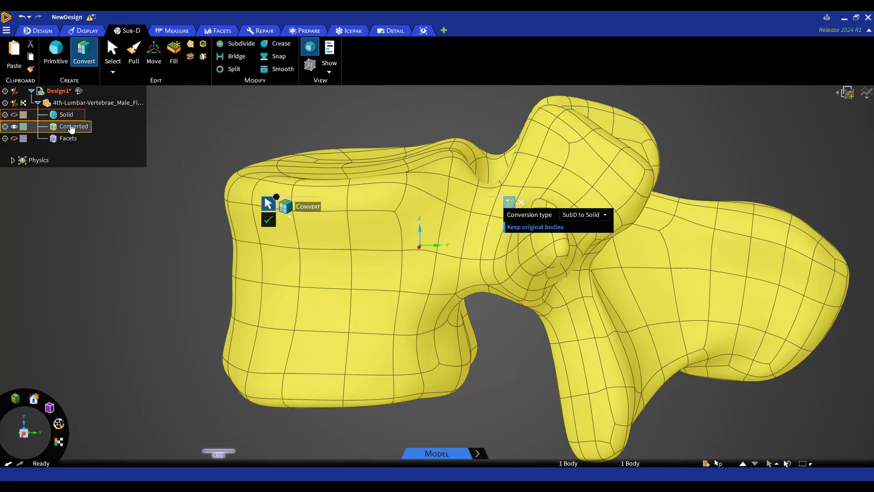
click(69, 126)
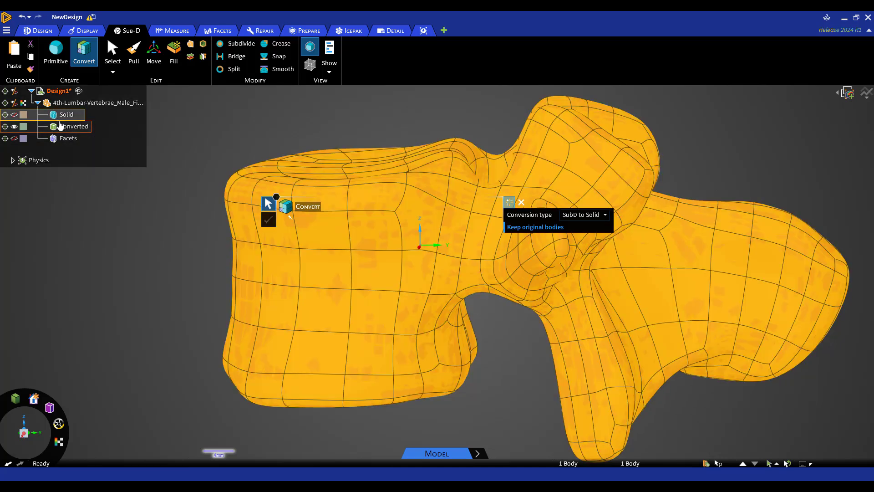
key(Escape)
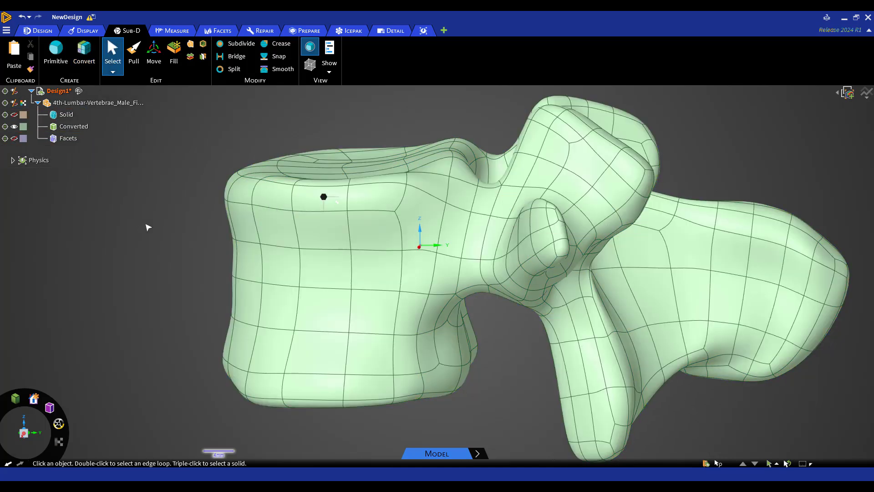
Step: Sketch a circle of about 9.7 mm radius centered on the origin and pull it up about 30 mm into a cylinder
scroll(146, 226, down, 4)
middle_drag(152, 234, 165, 257)
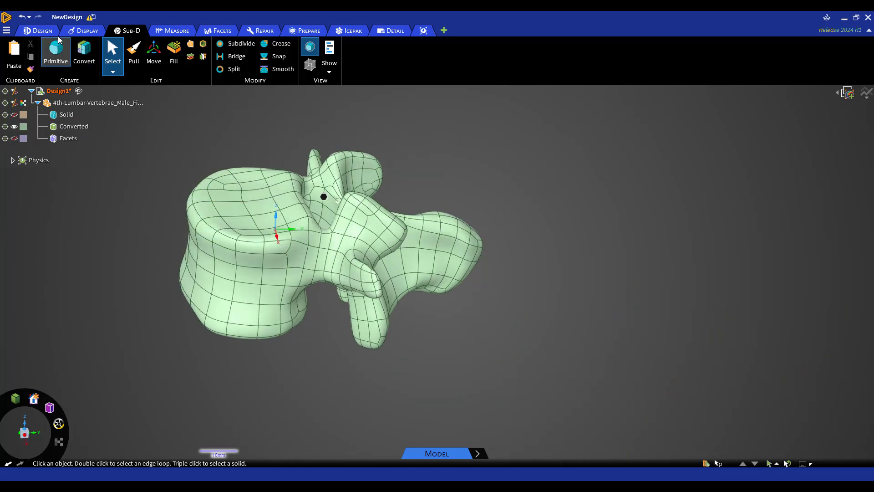
click(254, 212)
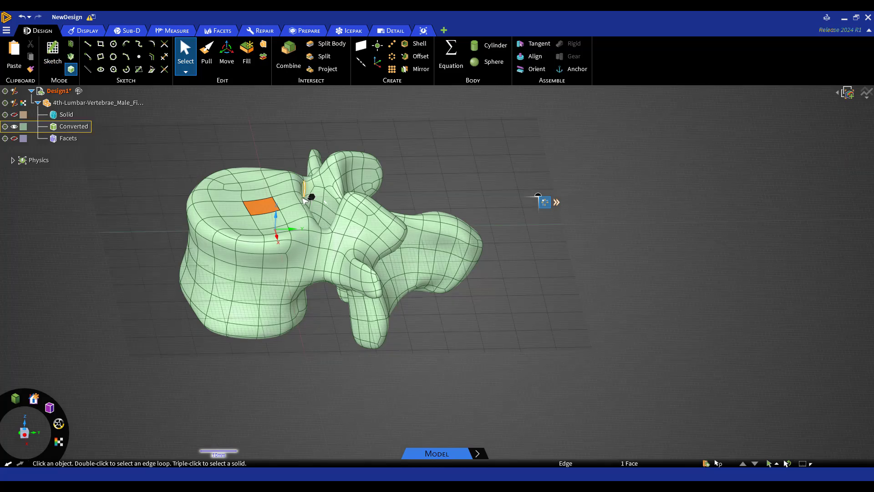
click(111, 48)
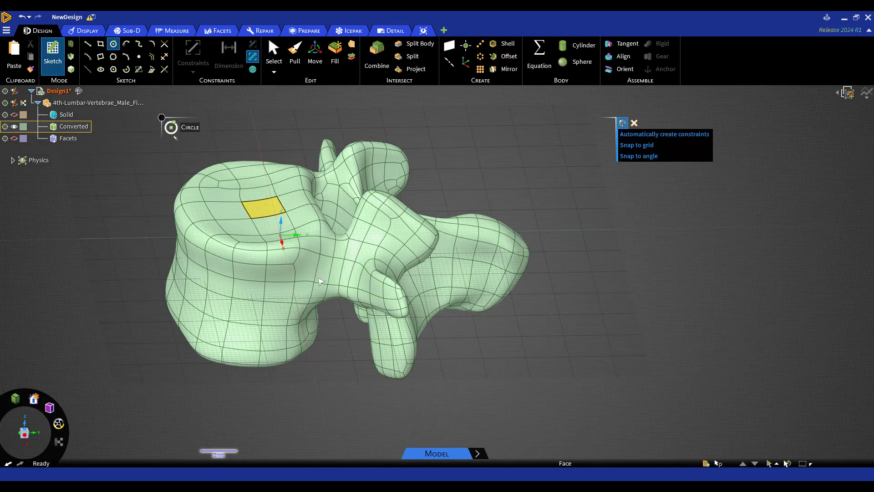
scroll(287, 253, up, 3)
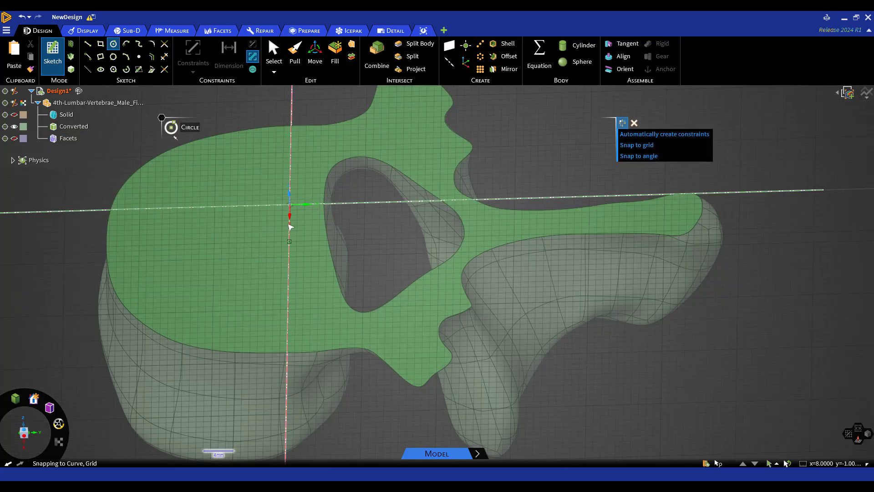
click(290, 204)
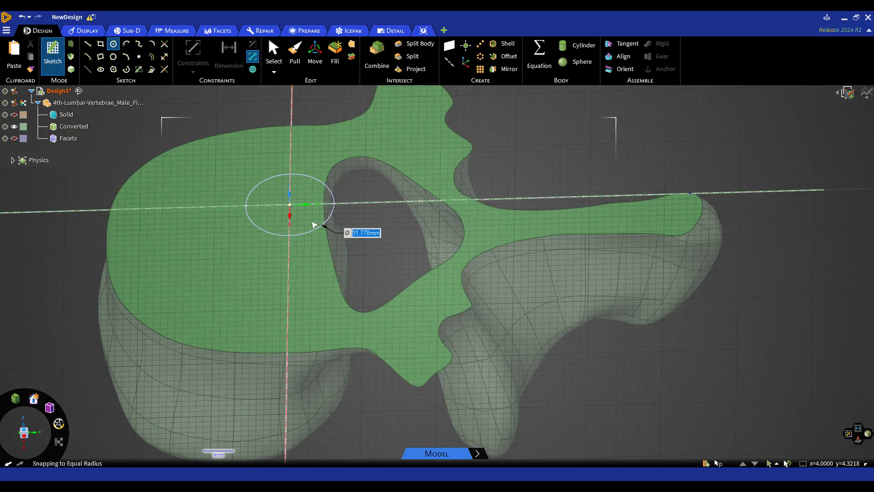
click(348, 233)
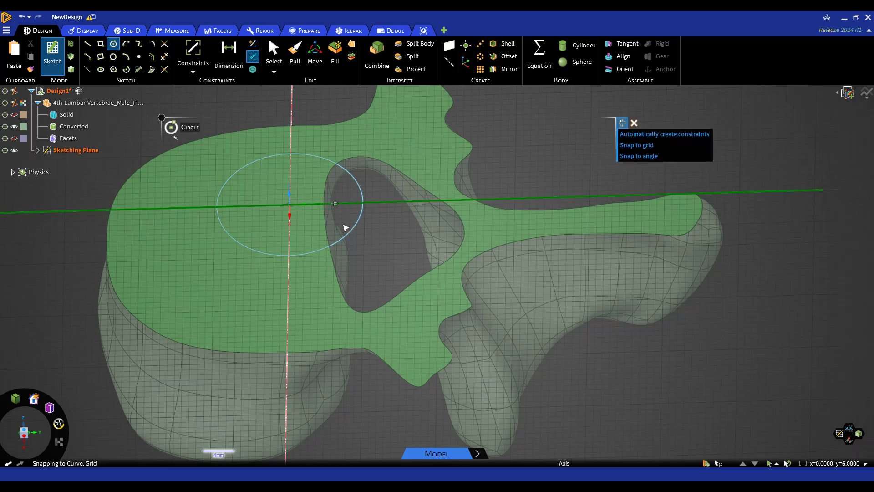
key(p)
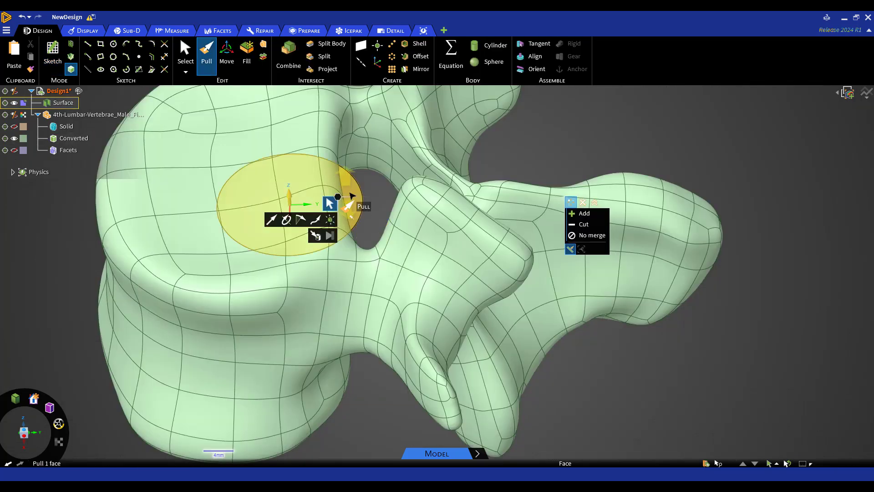
drag(352, 196, 318, 91)
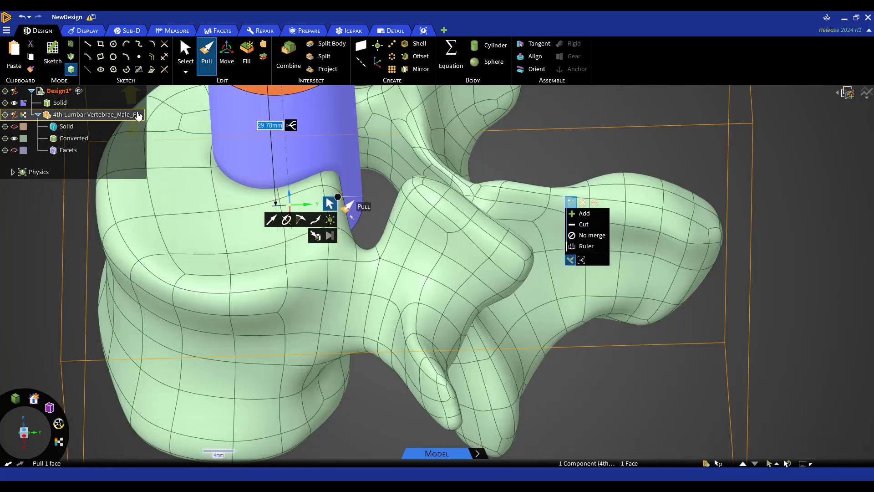
Step: Merge the converted vertebra body with the cylinder using Combine
click(288, 55)
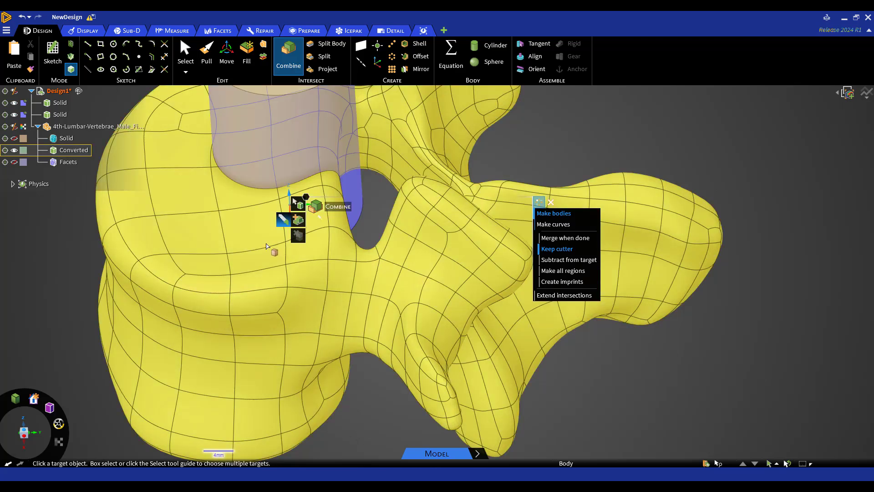
click(259, 181)
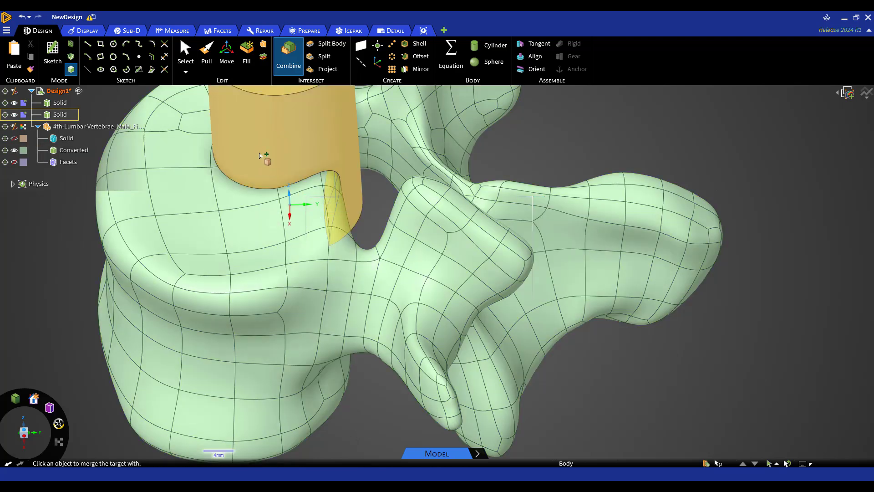
key(Escape)
click(257, 219)
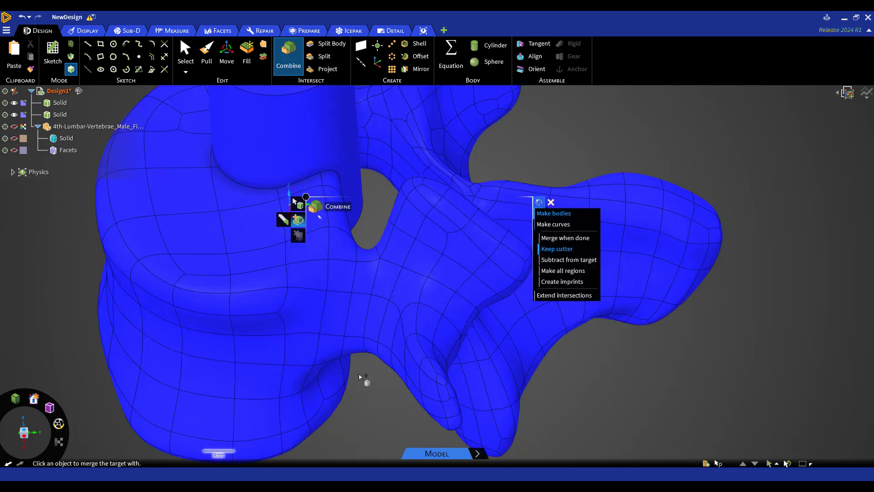
mouse_move(358, 346)
middle_down()
mouse_move(340, 294)
mouse_move(361, 331)
middle_up()
key(Escape)
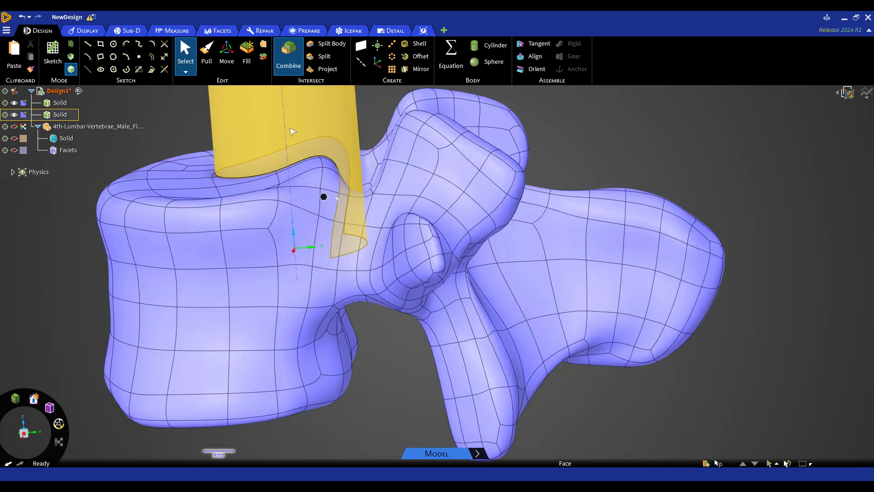
Step: Round the top circular edge of the cylinder with Pull
triple_click(293, 132)
middle_drag(296, 212, 351, 417)
click(316, 225)
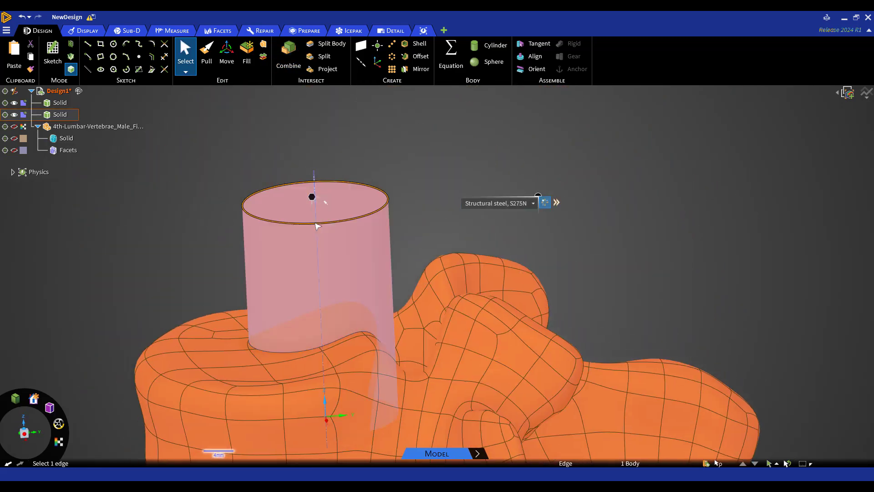
key(p)
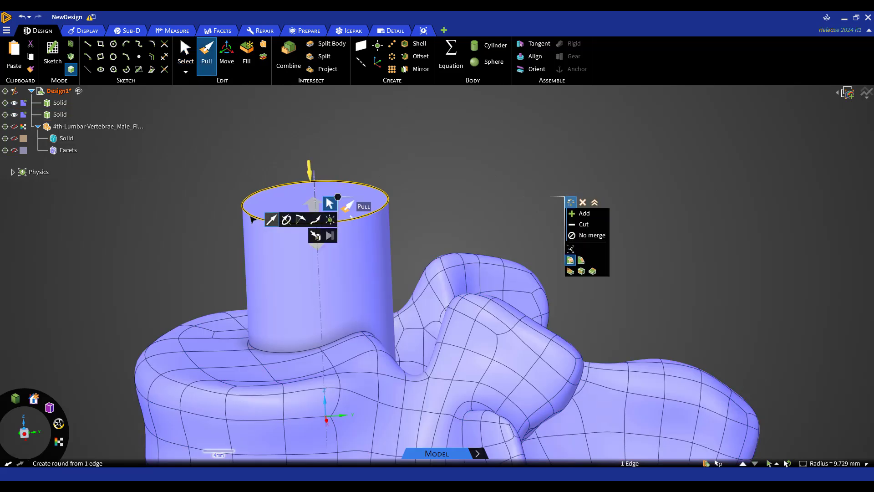
drag(218, 206, 247, 258)
click(150, 249)
Step: Try to modify the curved surface near the tip of the spinous process by pulling one of its faces
ctrl+middle_drag(178, 193, 228, 132)
middle_drag(248, 262, 15, 197)
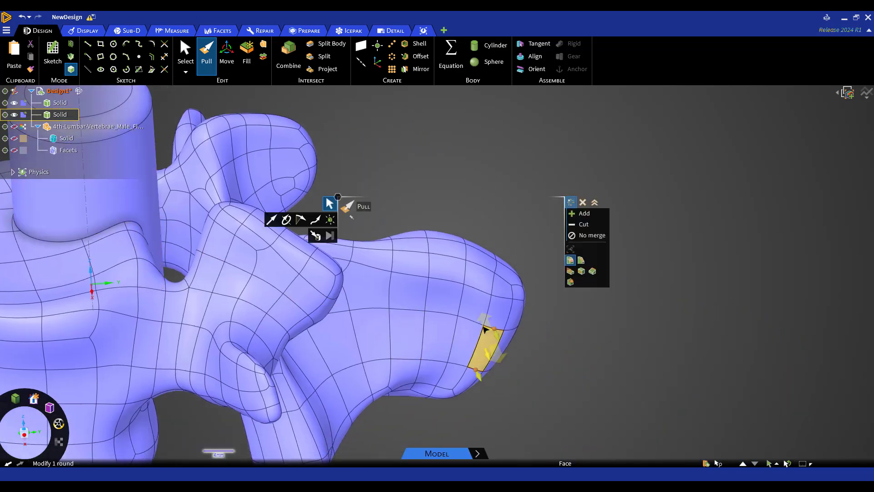
click(485, 283)
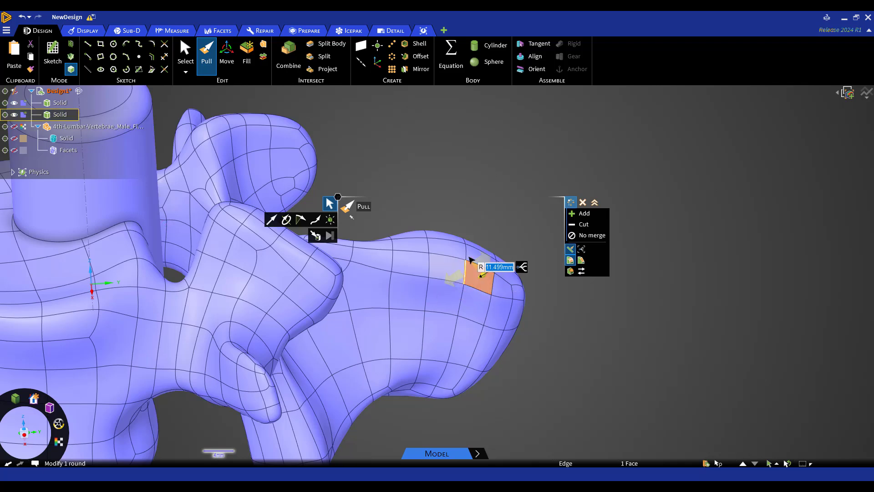
drag(472, 256, 480, 267)
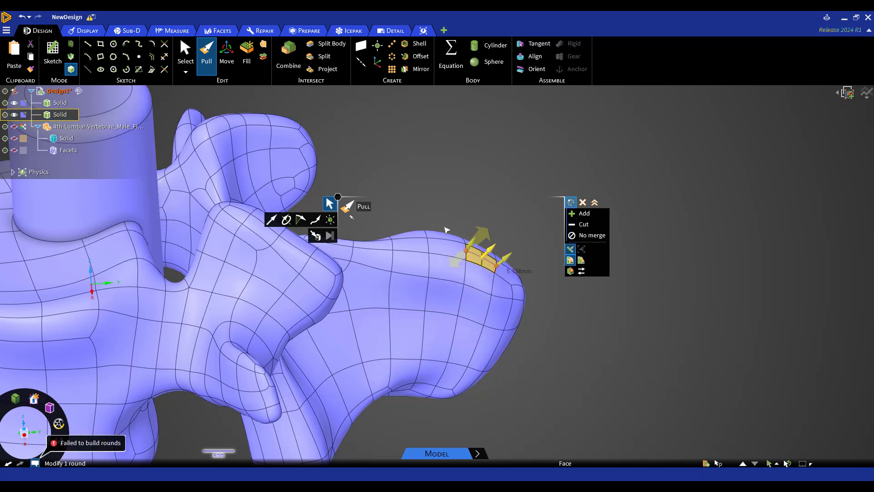
key(Escape)
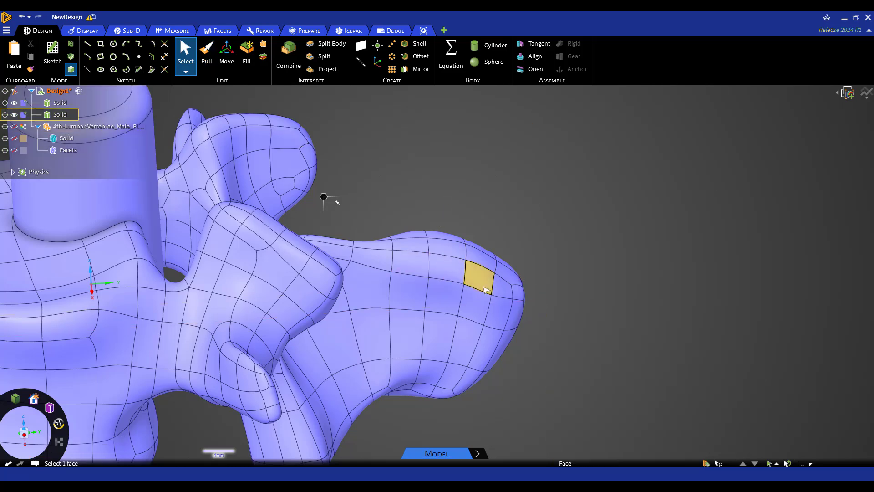
ctrl+middle_drag(483, 292, 586, 315)
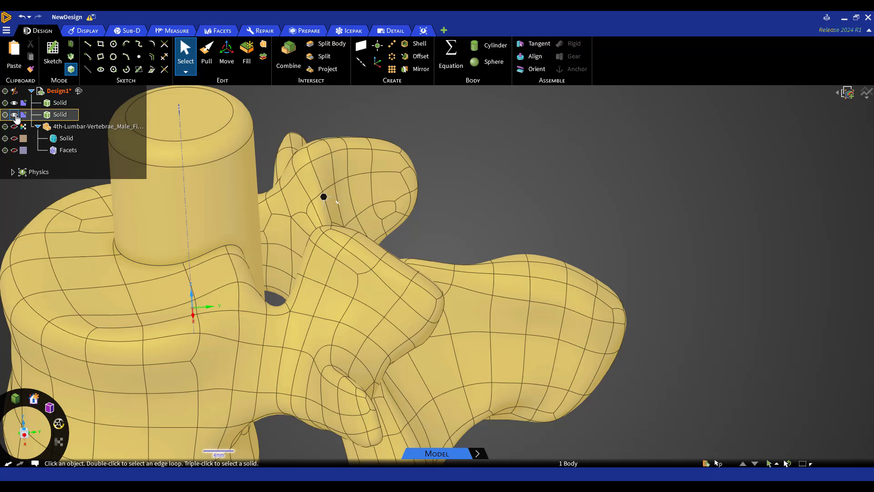
Step: Hide the two converted solid bodies and show the SubD body of the vertebra
click(15, 116)
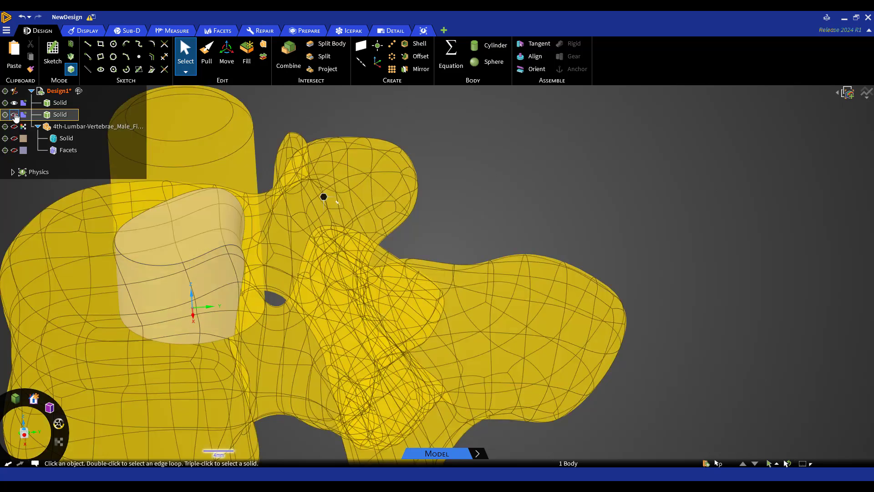
click(15, 104)
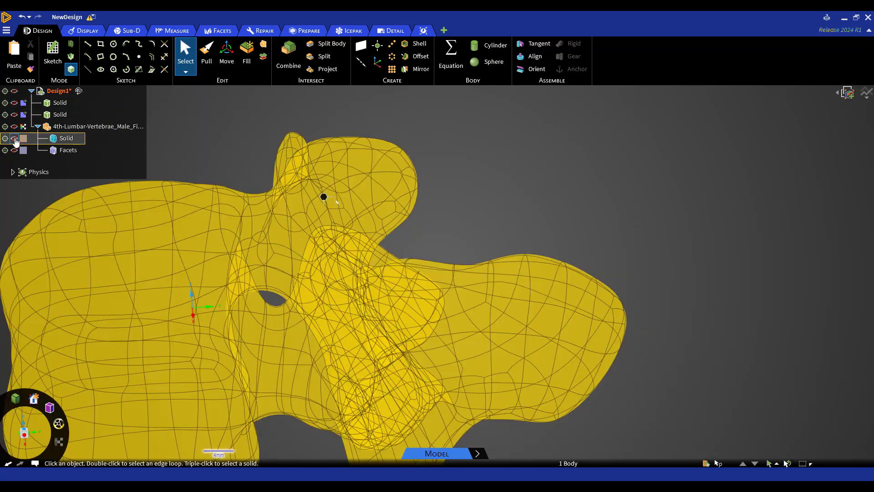
click(15, 138)
ctrl+middle_drag(387, 292, 564, 259)
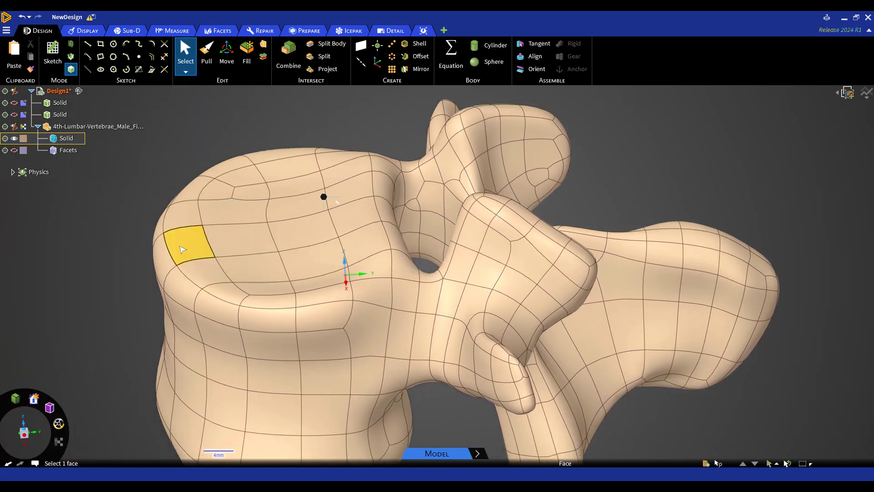
Step: Raise a vertex near the rim of the vertebral body's upper surface with Move, forming a peak
click(202, 225)
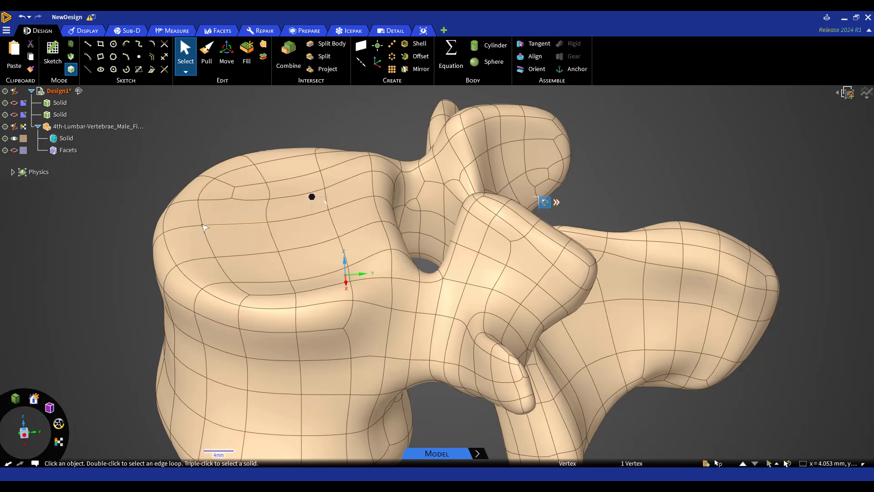
key(m)
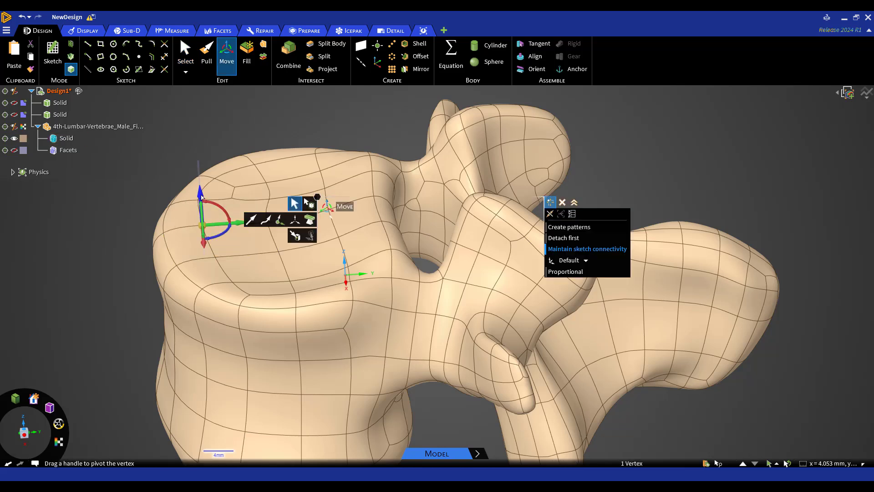
drag(200, 194, 194, 138)
middle_drag(145, 200, 277, 192)
drag(281, 168, 318, 140)
Step: Pull two adjacent side faces just below the raised rim of the SubD body outward into an overhanging bulge
click(314, 336)
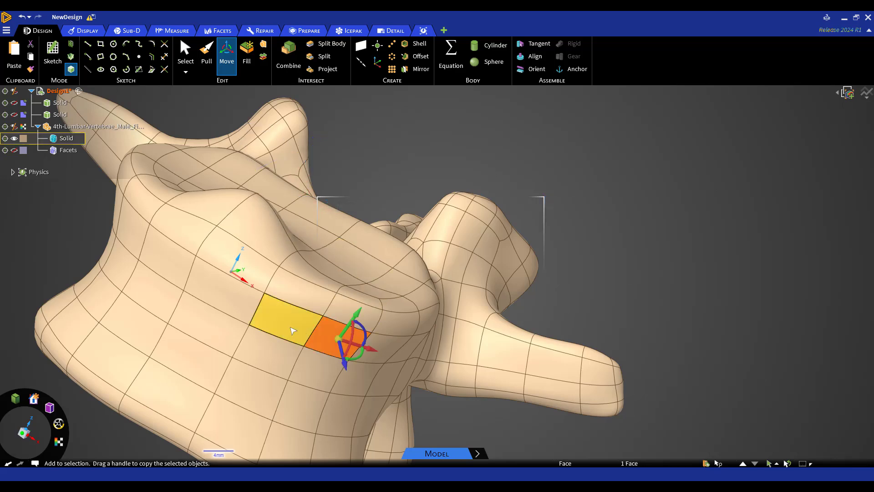
ctrl+click(291, 332)
middle_drag(293, 341, 253, 350)
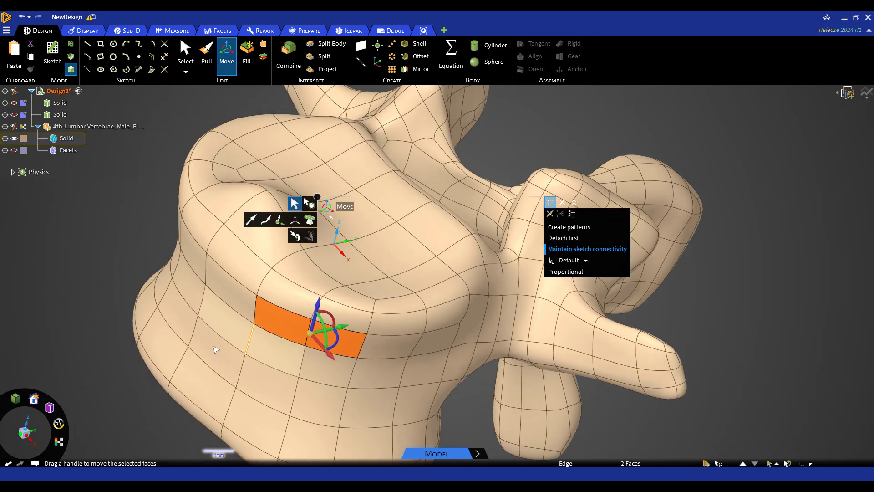
key(p)
drag(76, 306, 66, 332)
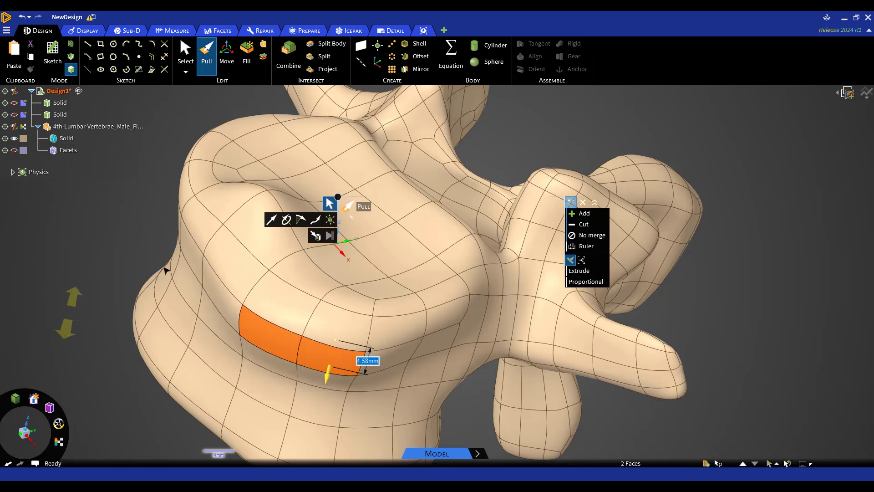
key(ctrl+z)
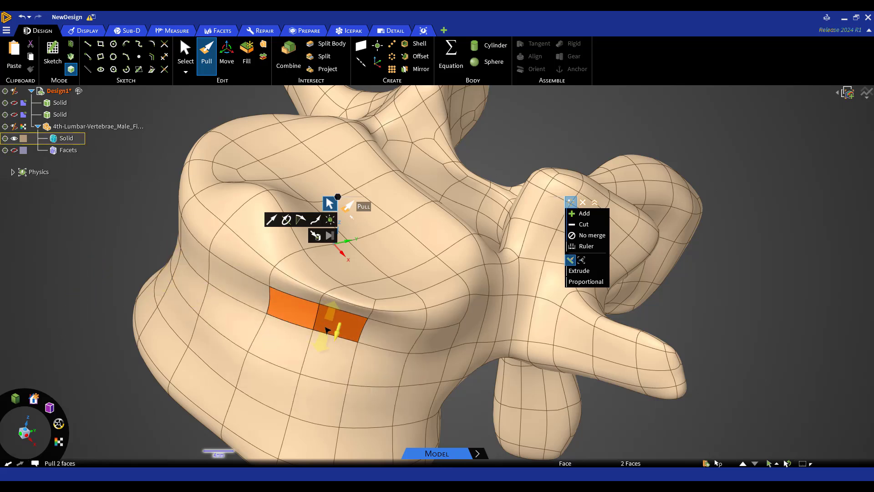
middle_drag(324, 329, 281, 336)
drag(137, 309, 129, 331)
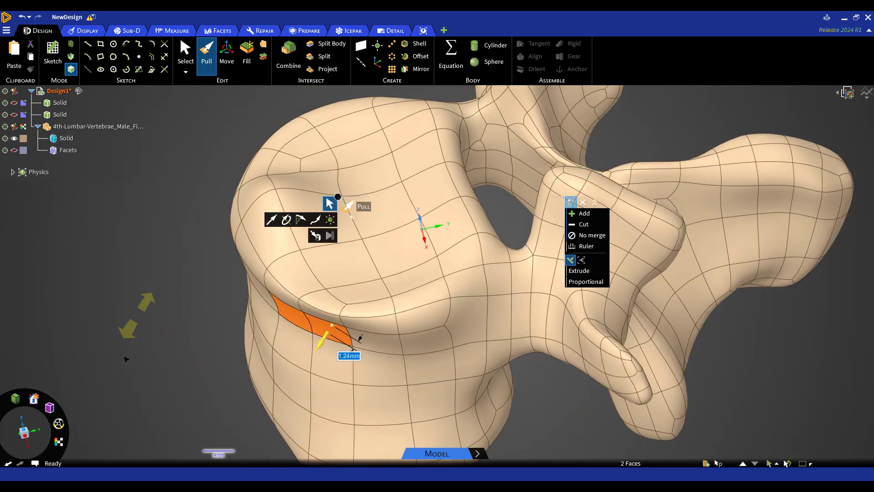
drag(122, 372, 123, 372)
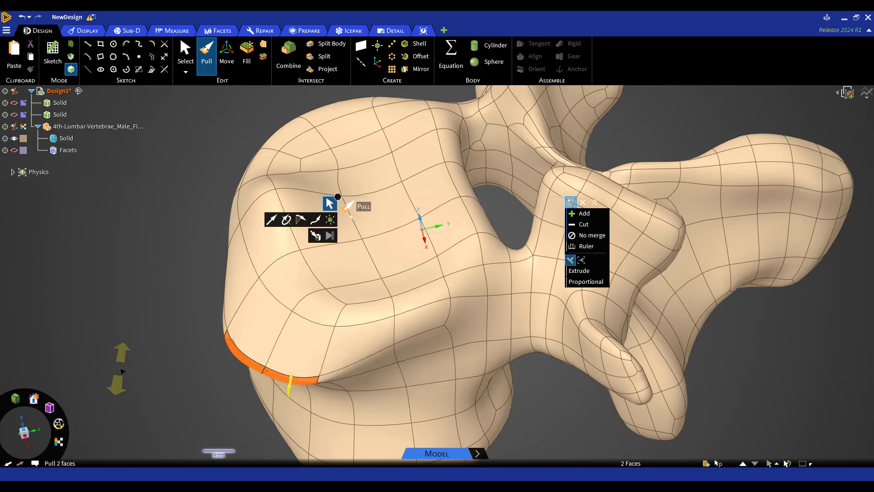
middle_drag(168, 377, 226, 283)
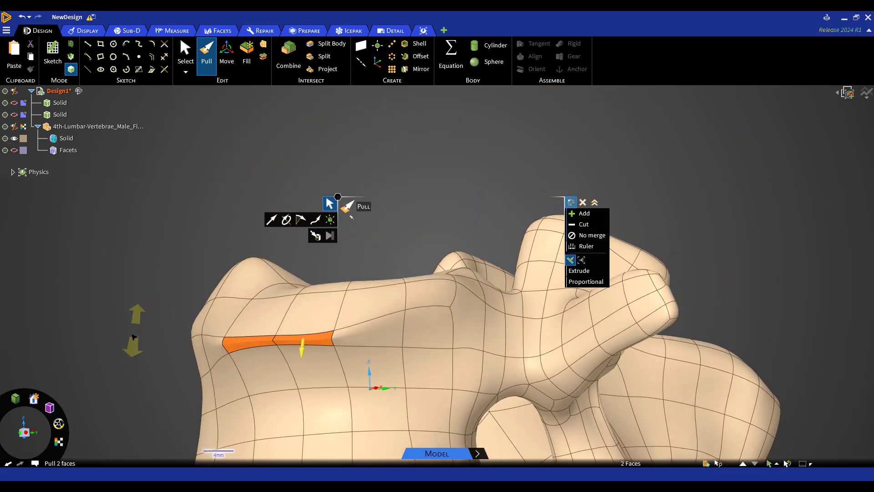
Step: Try pulling the two bulged side faces once more and undo that pull
drag(144, 328, 155, 315)
key(ctrl+z)
middle_drag(327, 335, 323, 342)
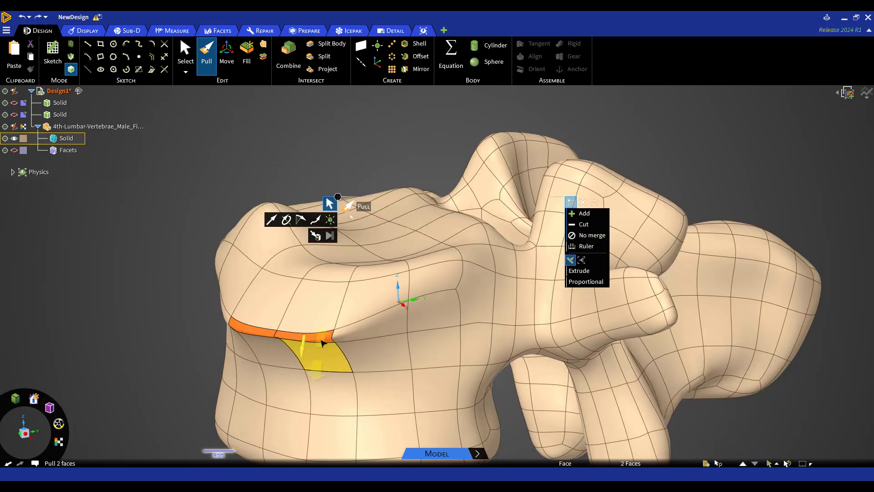
Step: Pull the end face of the transverse process outward to lengthen its tip
scroll(323, 342, up, 4)
ctrl+middle_drag(518, 326, 242, 433)
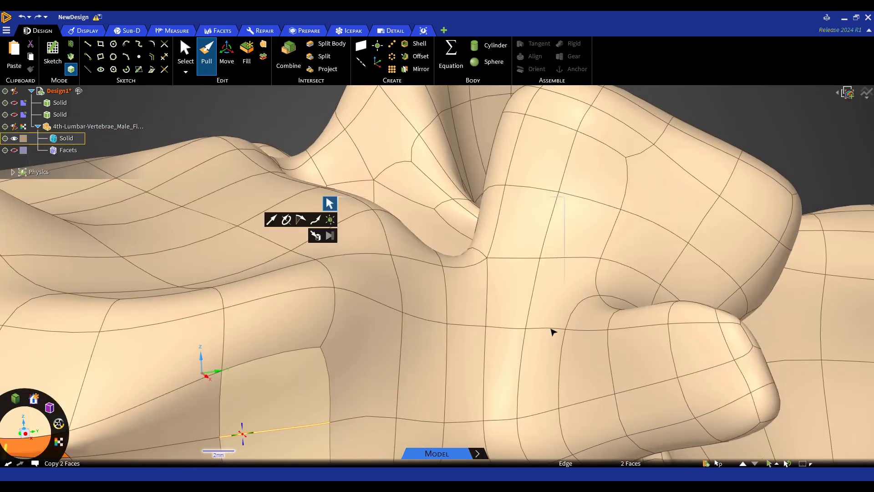
scroll(561, 328, down, 3)
middle_drag(644, 292, 582, 276)
click(522, 382)
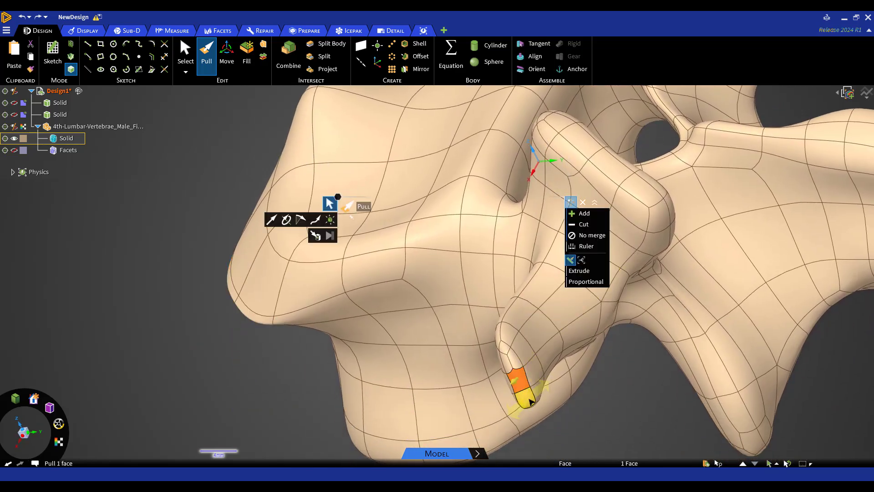
middle_drag(531, 401, 389, 394)
drag(315, 401, 295, 402)
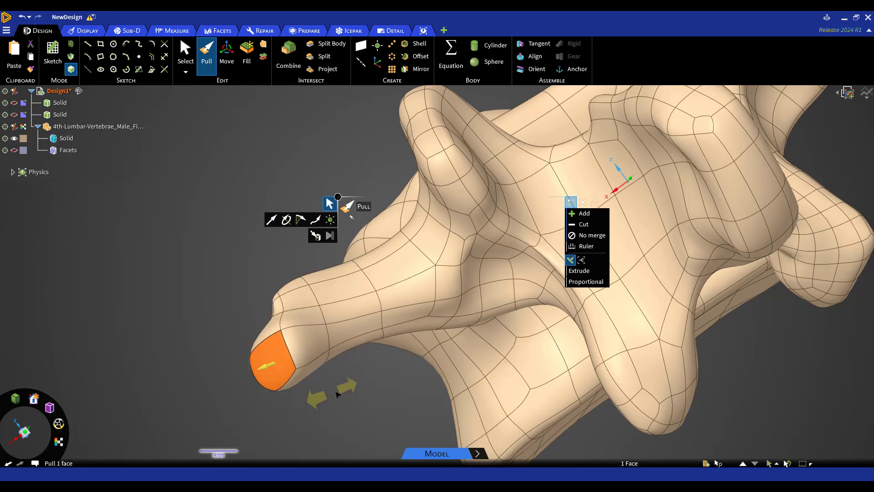
middle_drag(323, 394, 508, 370)
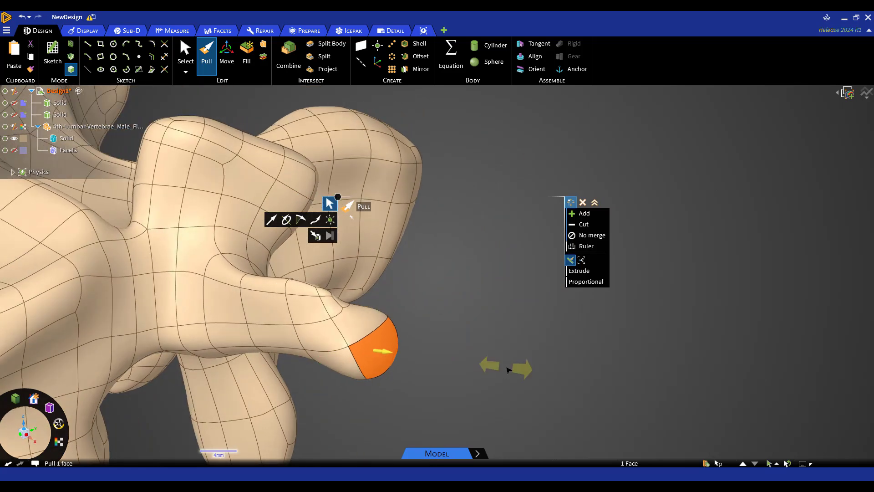
scroll(509, 369, down, 5)
key(Escape)
key(Escape)
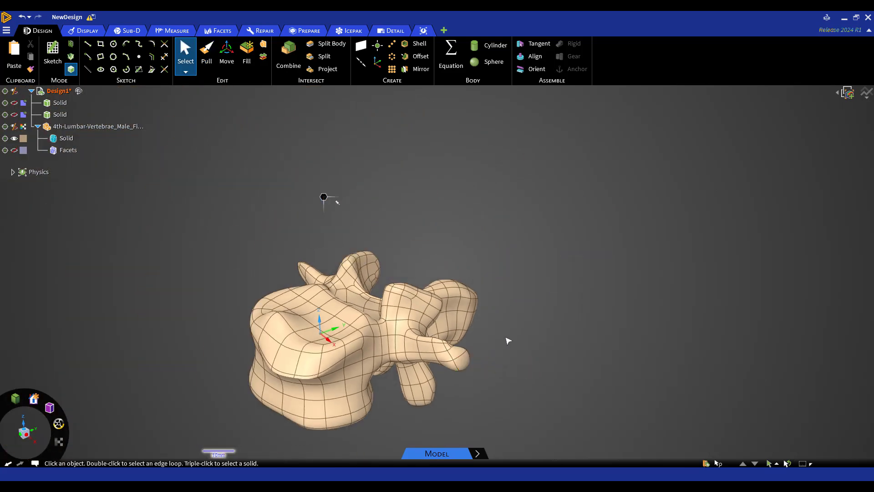
Step: Hide the edited SubD body and show the original Facets body of the scan
shift+middle_drag(508, 339, 575, 319)
scroll(530, 244, up, 3)
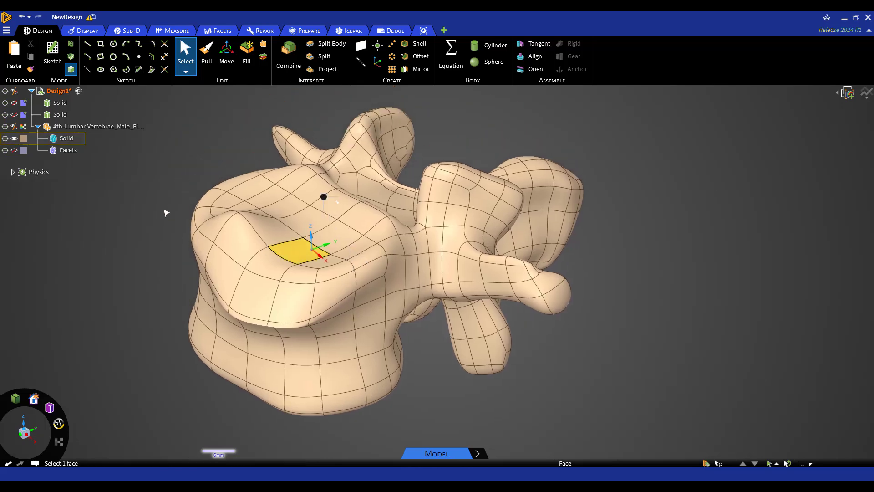
click(14, 150)
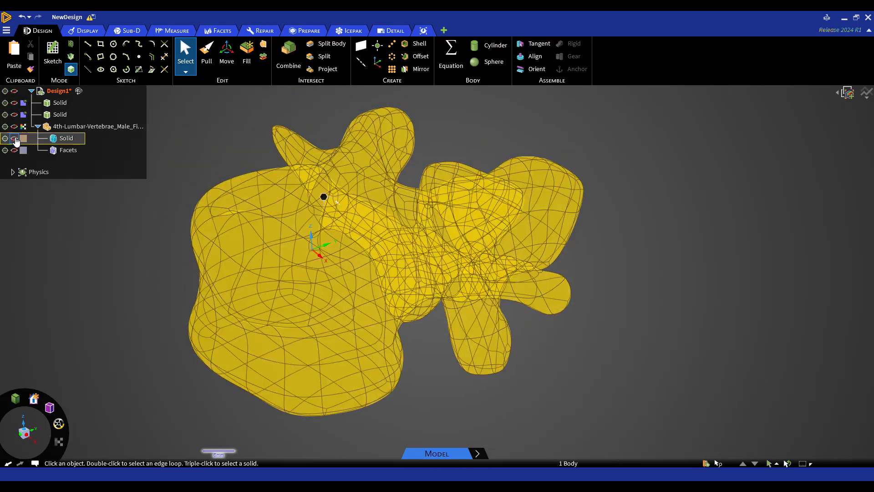
click(15, 138)
middle_drag(385, 314, 364, 310)
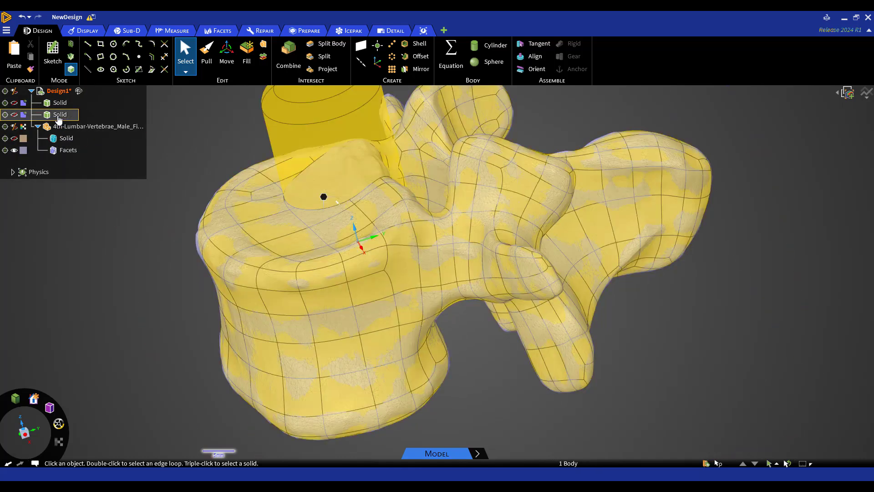
Step: Hide the Facets body and show both converted solid bodies, viewing the vertebra with its merged cylinder from several angles
click(14, 150)
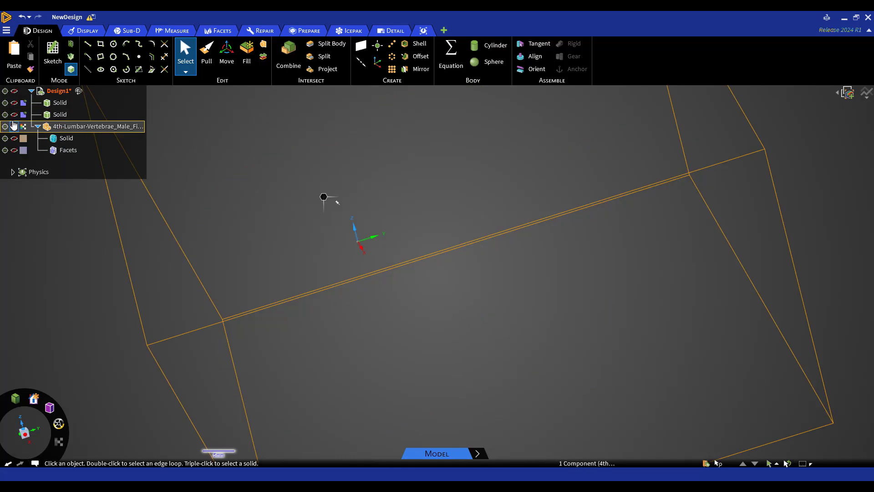
click(14, 115)
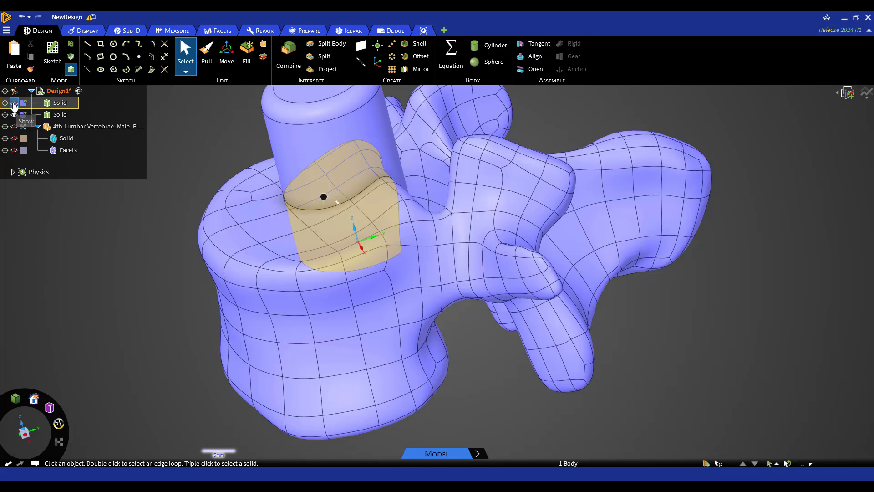
click(14, 103)
middle_drag(239, 234, 216, 237)
middle_drag(516, 368, 533, 372)
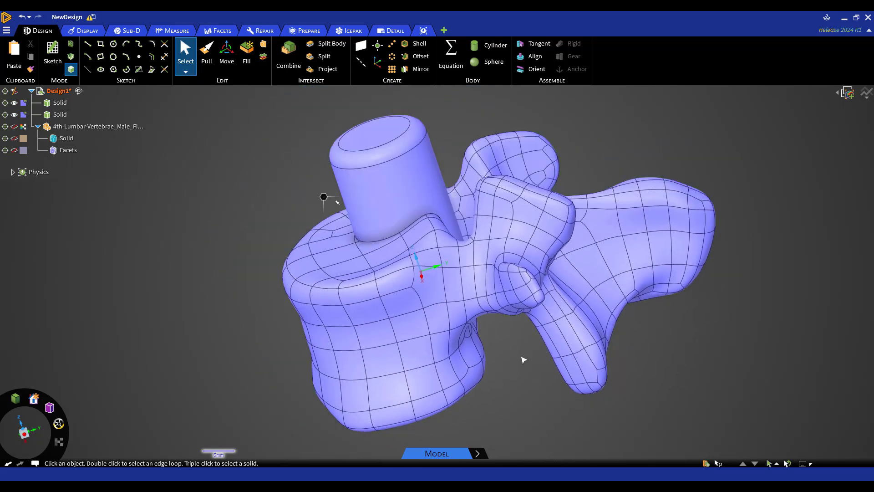
scroll(521, 357, down, 1)
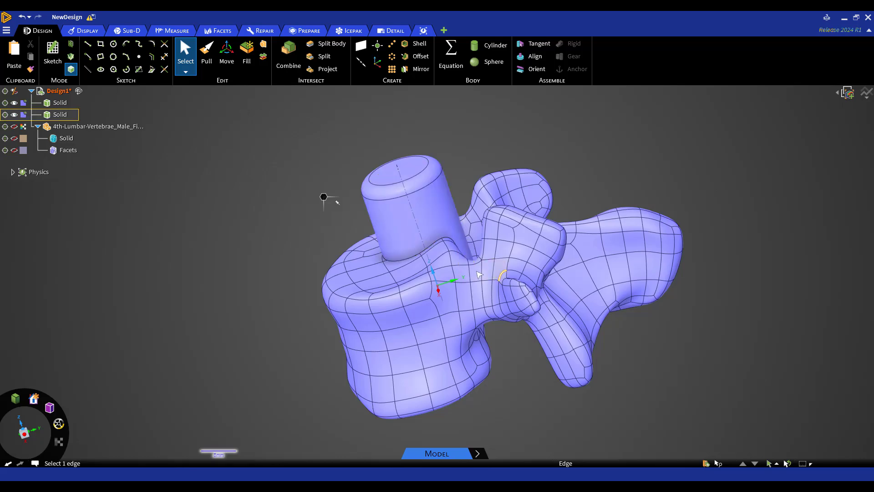
middle_drag(454, 261, 501, 289)
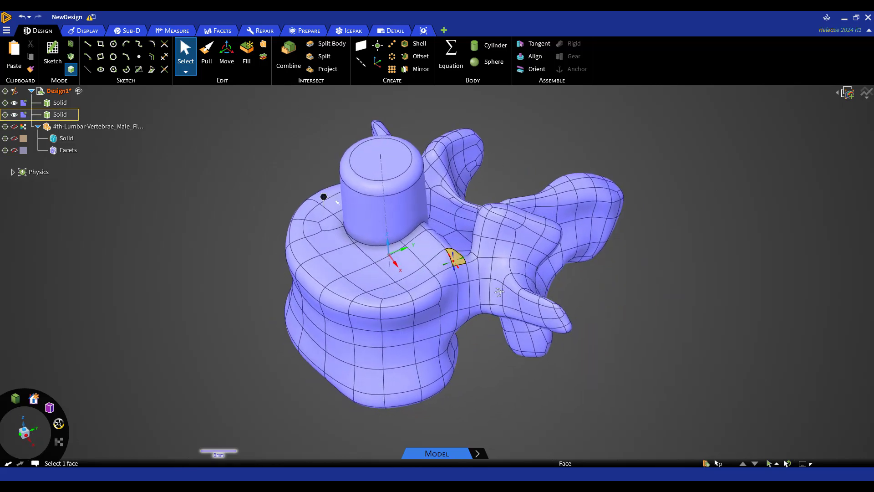